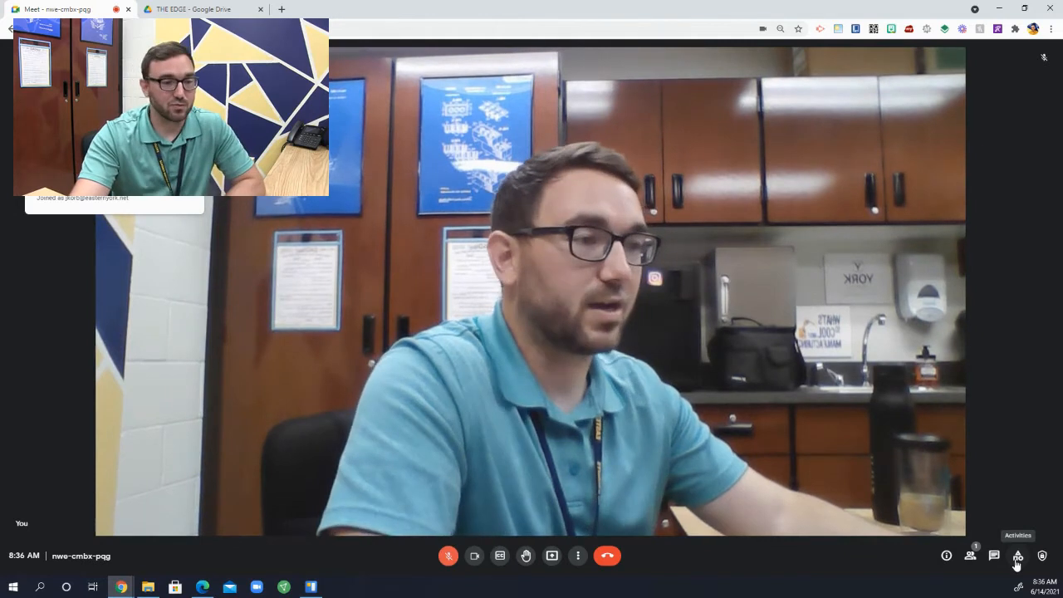
Start a new whiteboard from the meeting's activities and maximize its Jamboard window.
click(1017, 558)
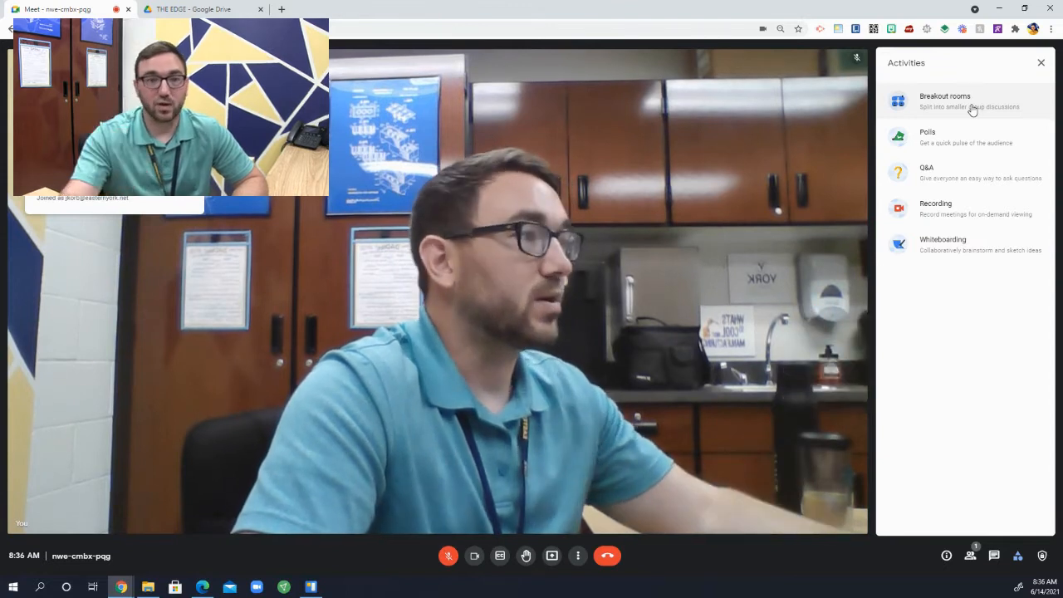
click(964, 259)
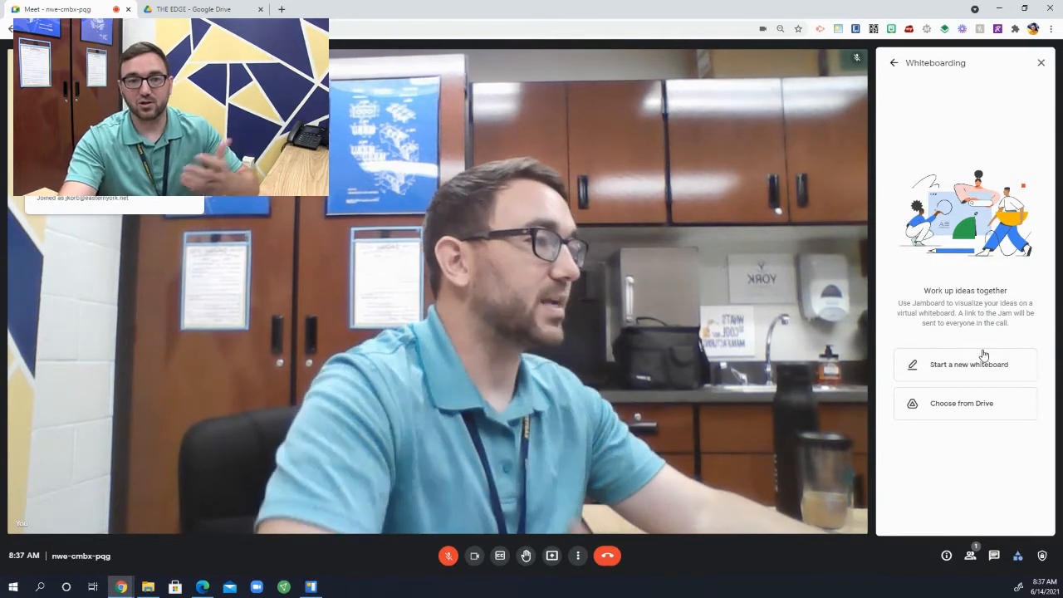
click(981, 365)
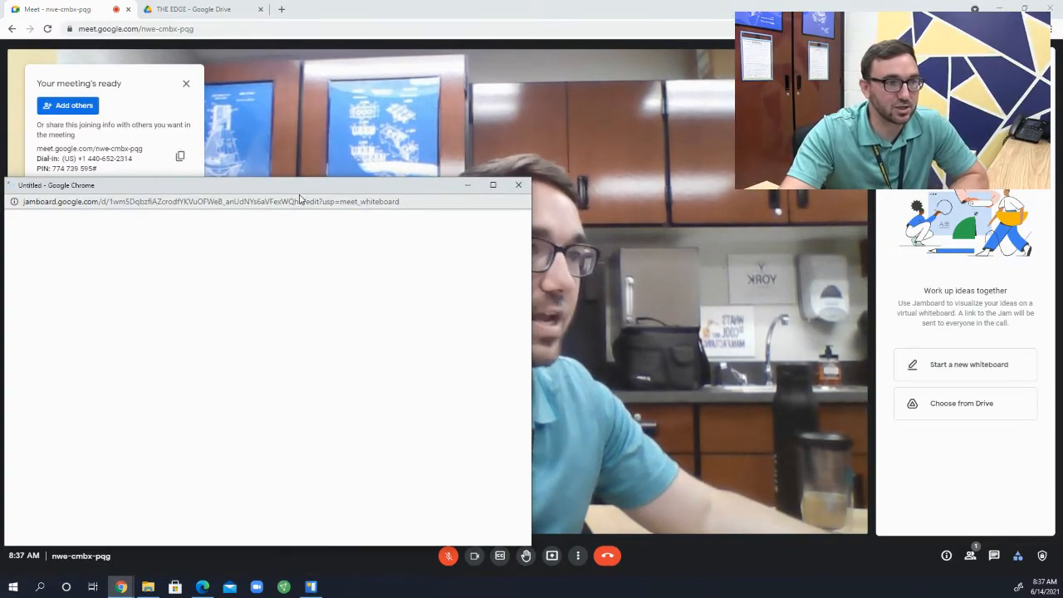
drag(300, 193, 370, 130)
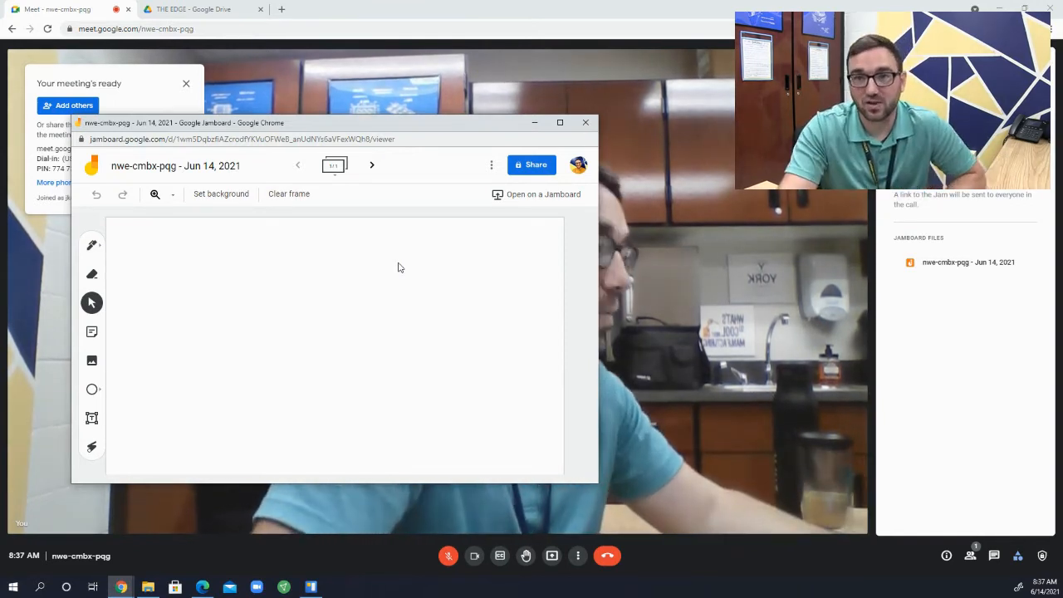
click(559, 123)
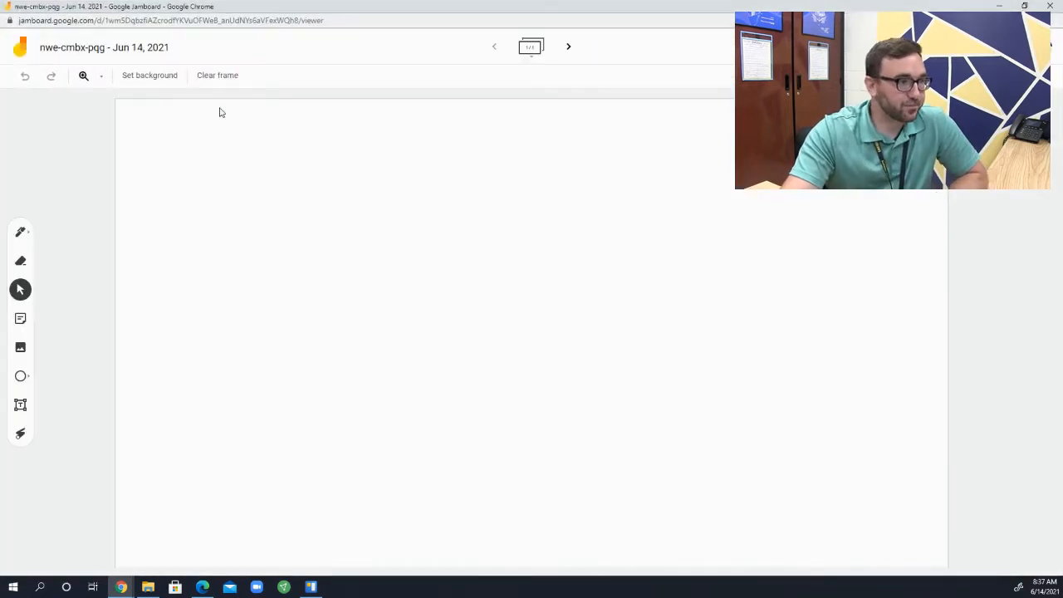
Try the dotted, lined and grid backgrounds one after another on the frame.
click(168, 80)
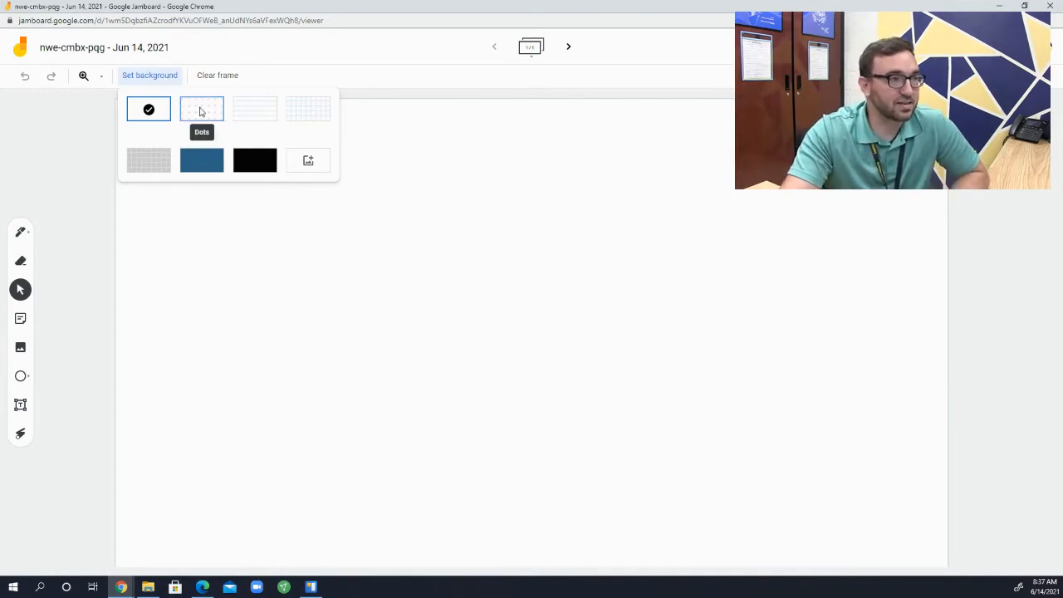
click(200, 112)
click(175, 82)
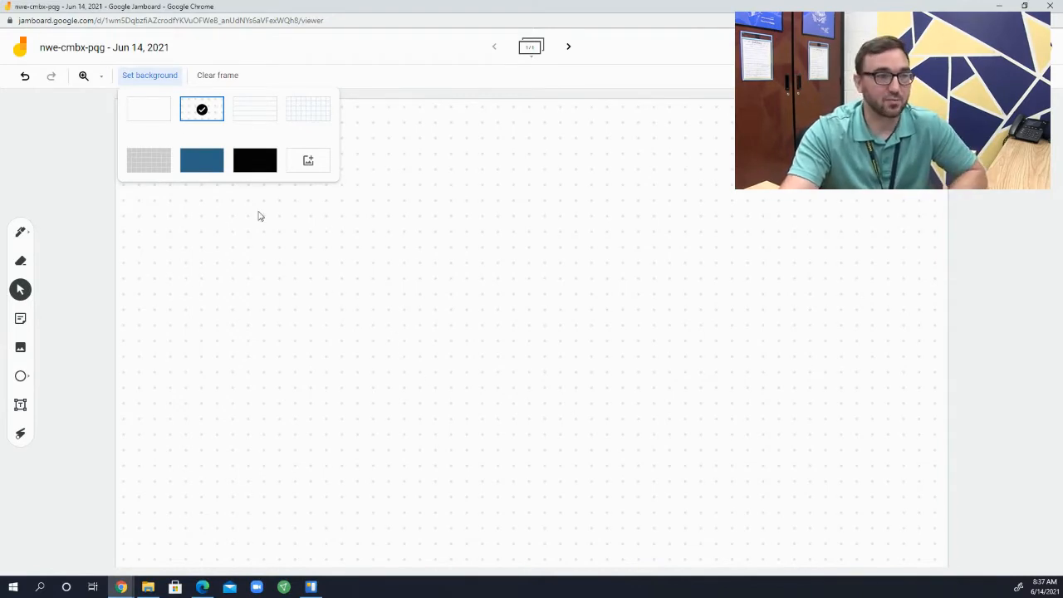
click(248, 118)
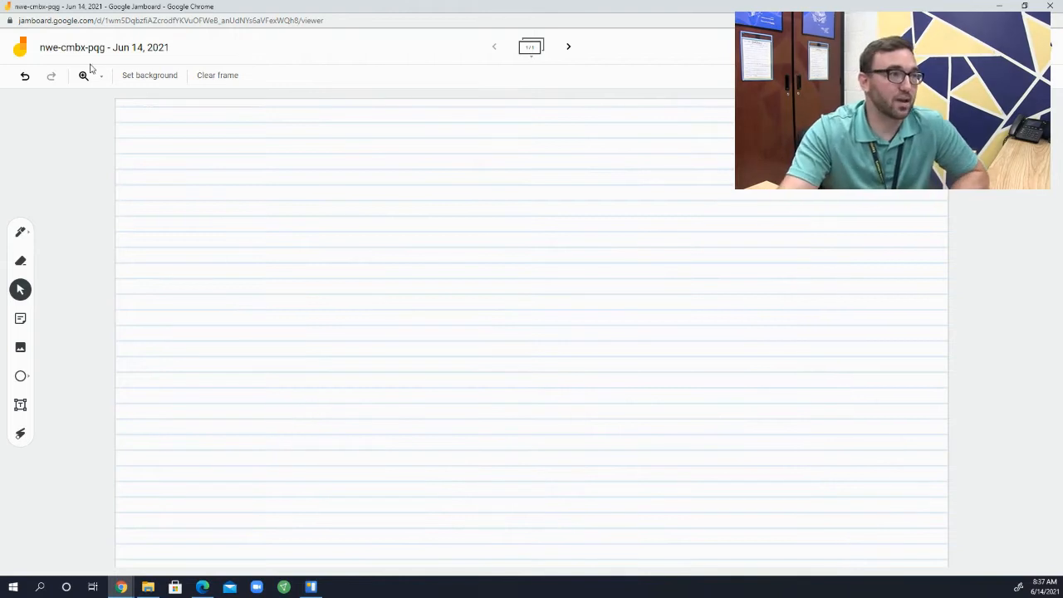
click(137, 75)
click(303, 115)
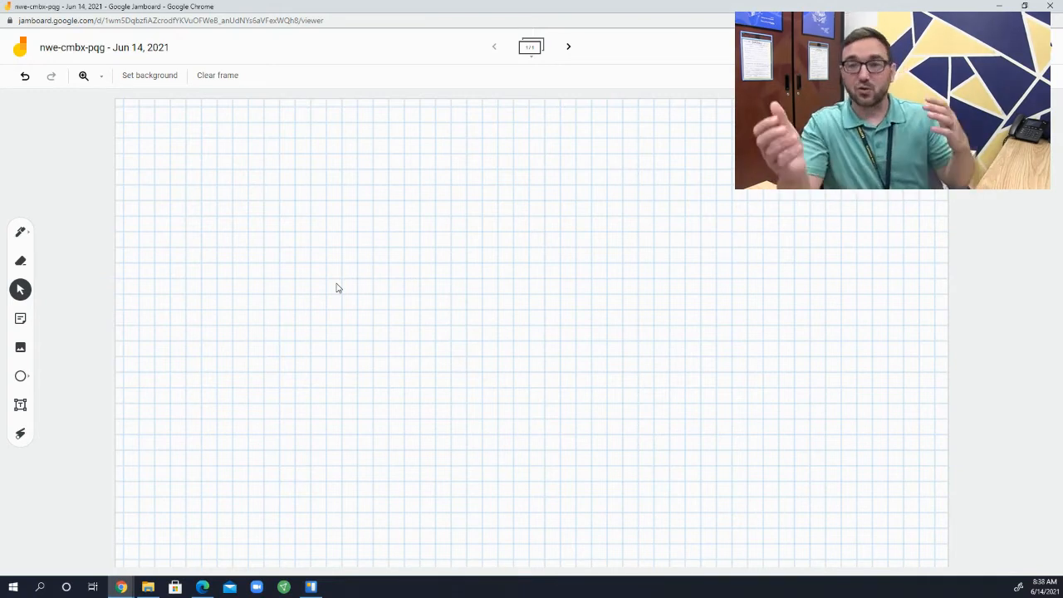
Set the frame's background to black and try clearing the frame.
click(149, 79)
click(239, 164)
click(152, 75)
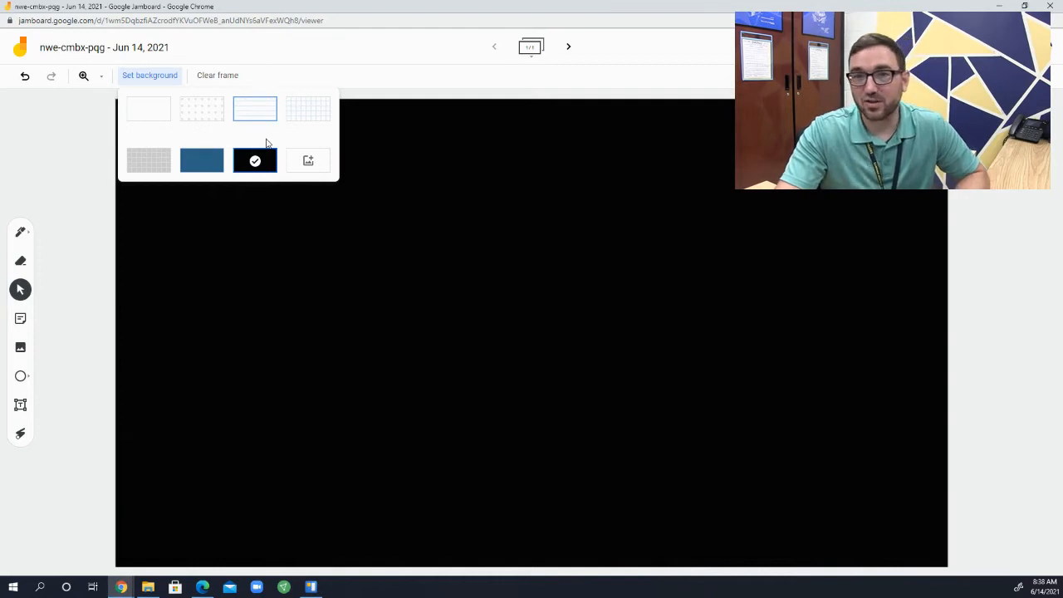
click(212, 80)
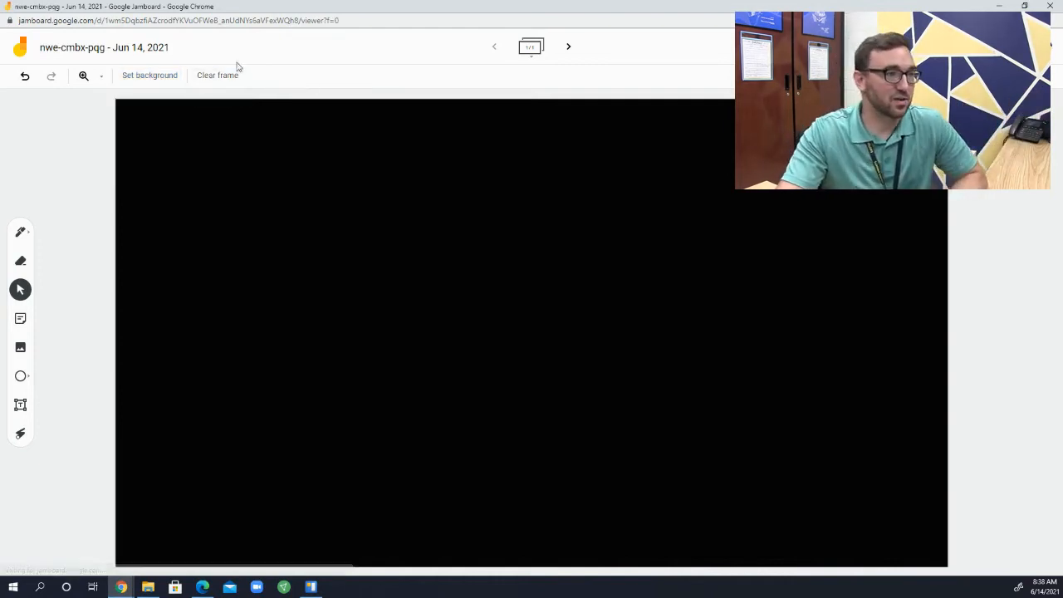
Switch the frame's background to the light grid pattern and then to solid blue.
click(177, 75)
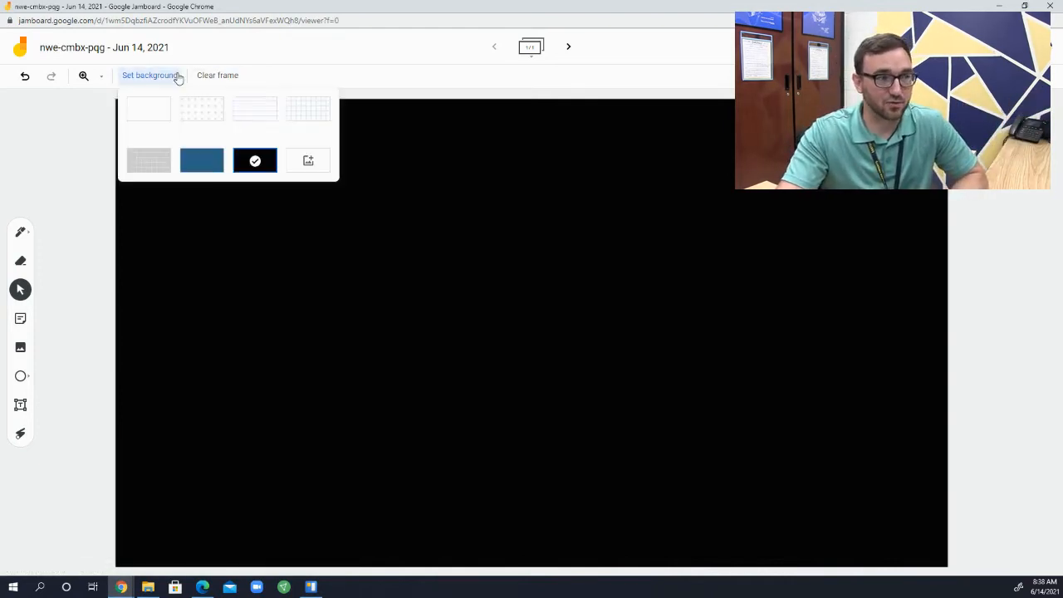
click(298, 110)
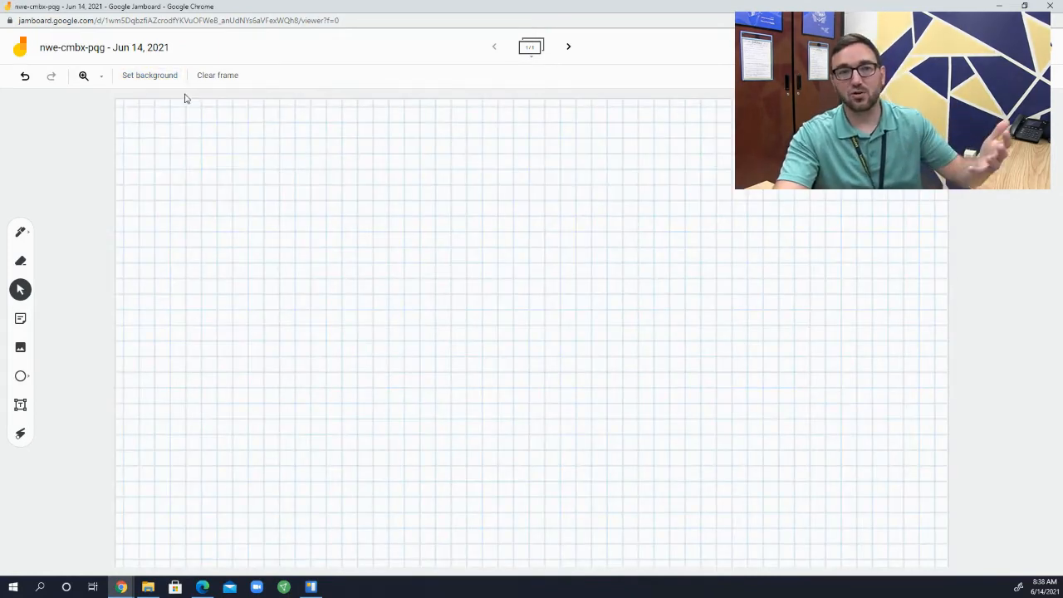
click(148, 76)
click(189, 161)
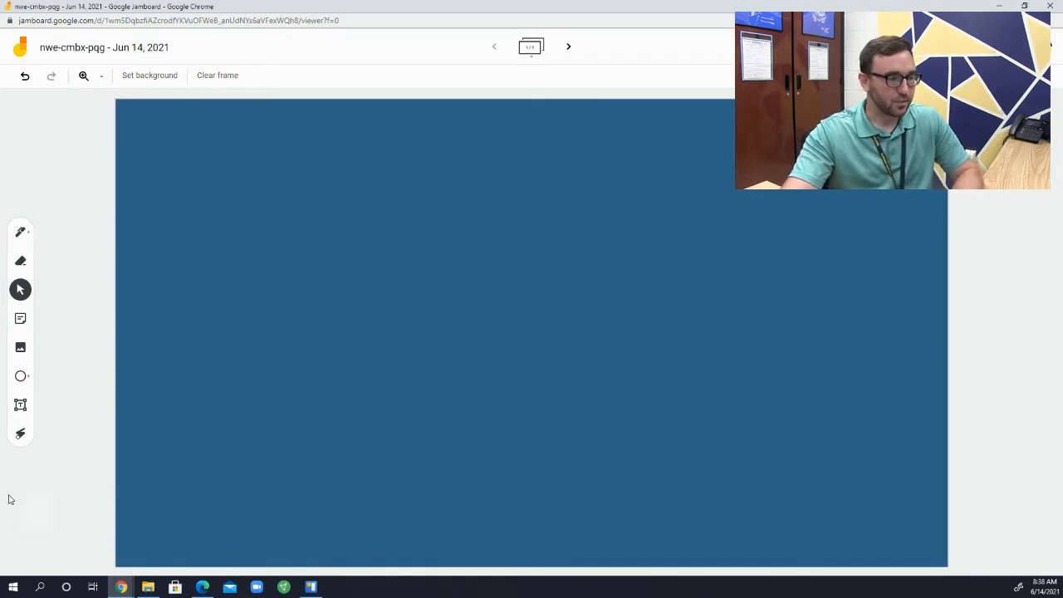
Draw large looping strokes across the frame with the thin pen in blue, then clear the frame.
click(22, 234)
click(22, 234)
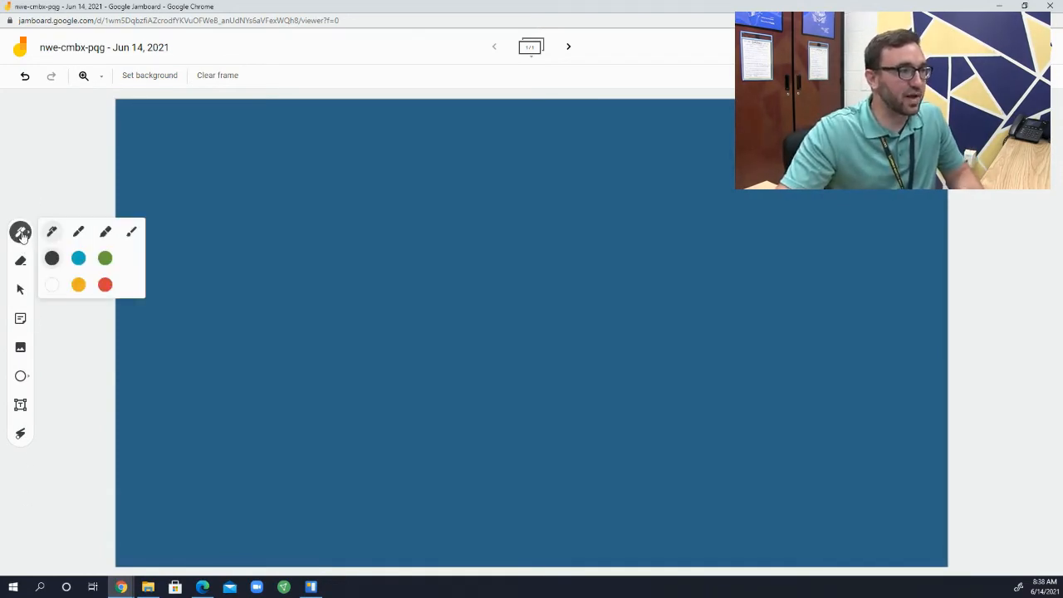
click(106, 239)
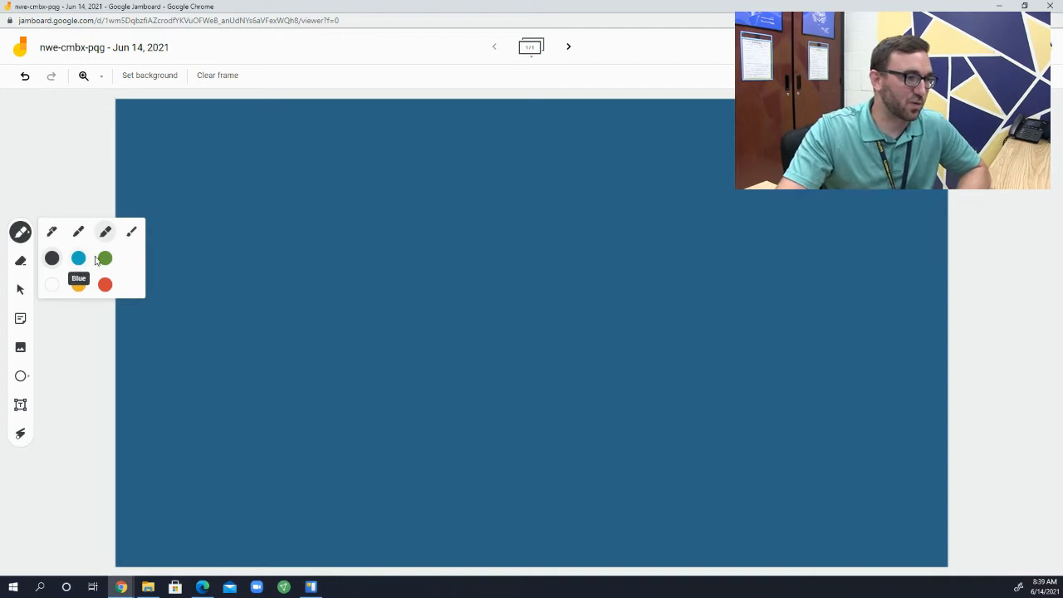
click(51, 232)
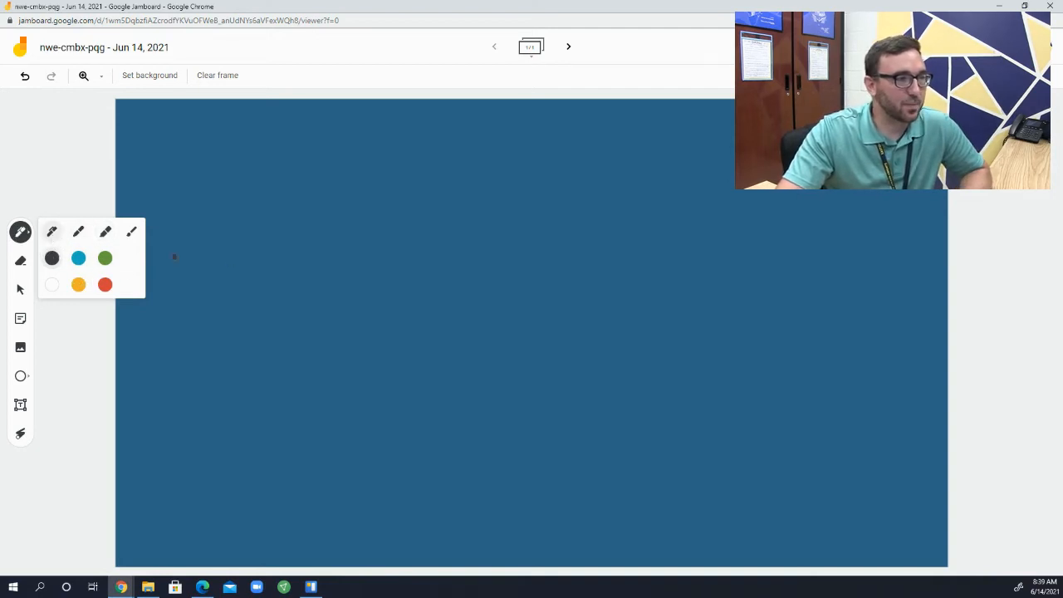
click(79, 259)
mouse_move(370, 183)
mouse_down()
mouse_move(324, 228)
mouse_move(523, 207)
mouse_move(784, 375)
mouse_up()
click(217, 75)
mouse_move(272, 310)
mouse_down()
mouse_move(624, 332)
mouse_move(448, 339)
mouse_up()
drag(511, 405, 272, 359)
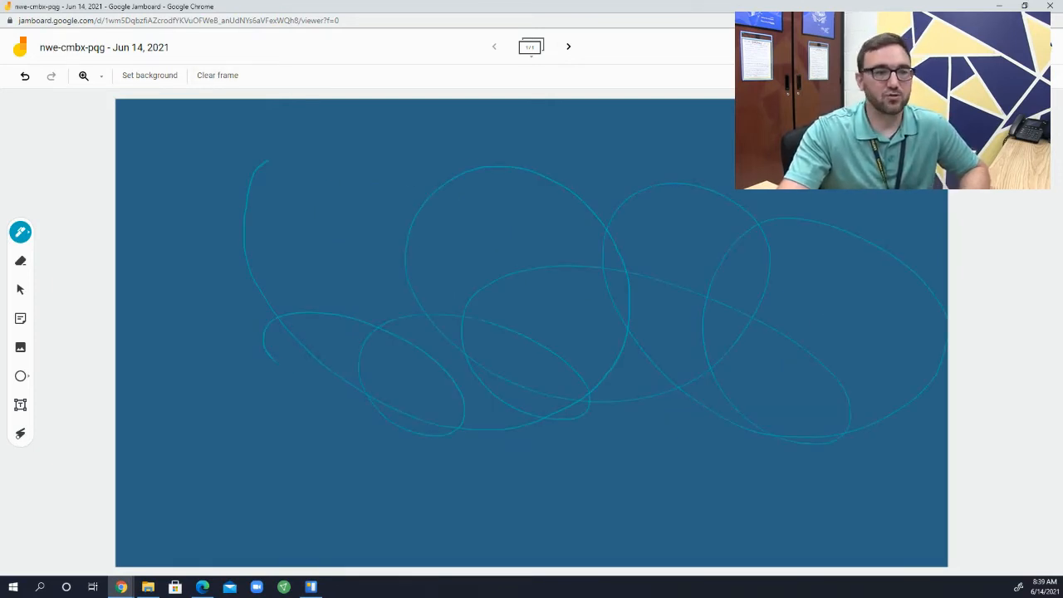
click(209, 81)
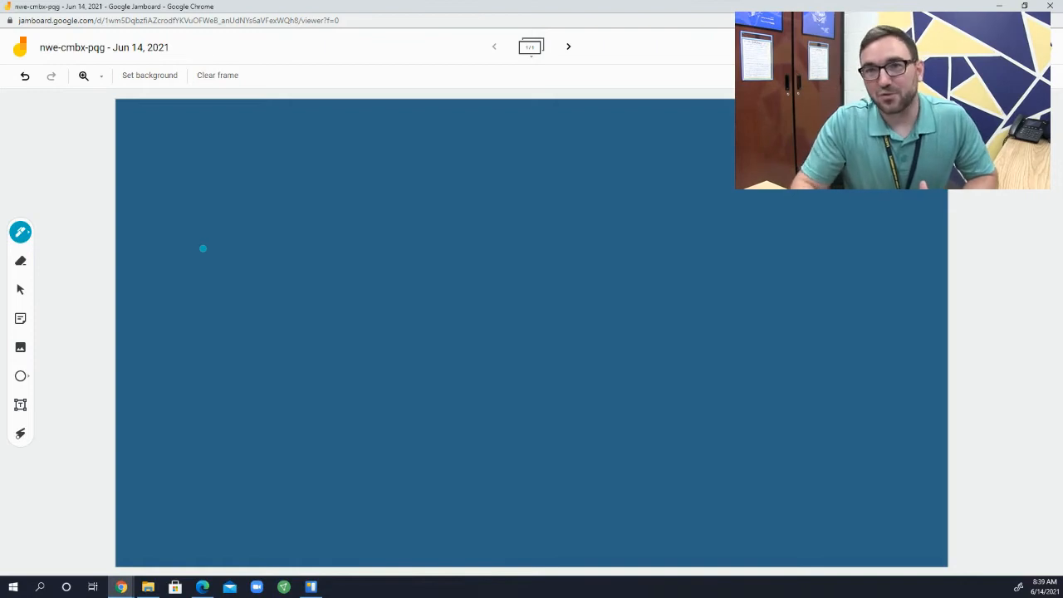
Sketch a simple smiling face with the blue pen, then clear the frame.
drag(305, 309, 666, 262)
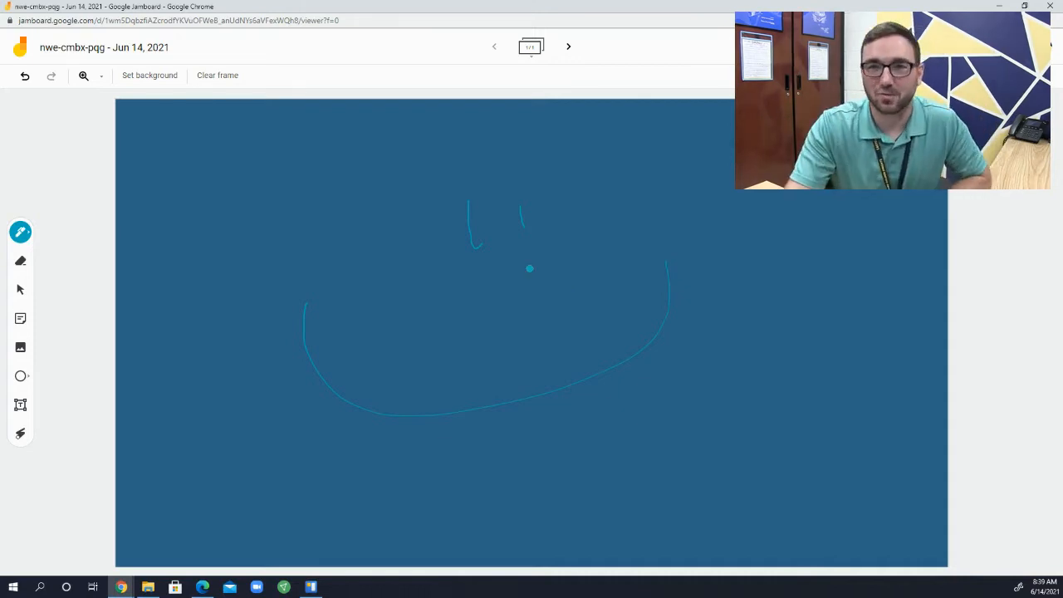
click(226, 76)
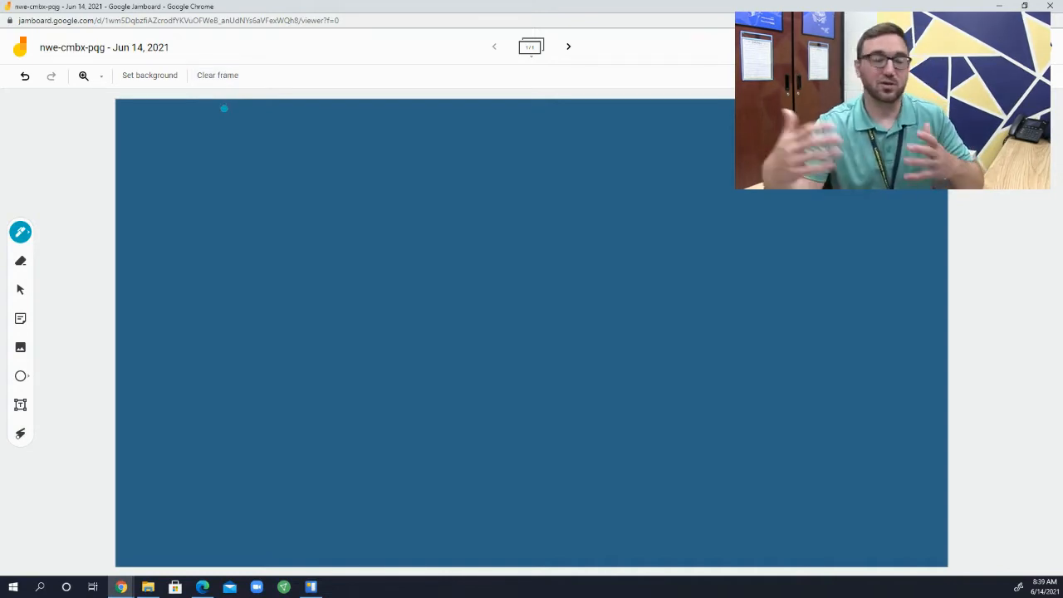
Scribble in yellow near the frame's center, erase most of it with the eraser, then clear the frame.
click(20, 264)
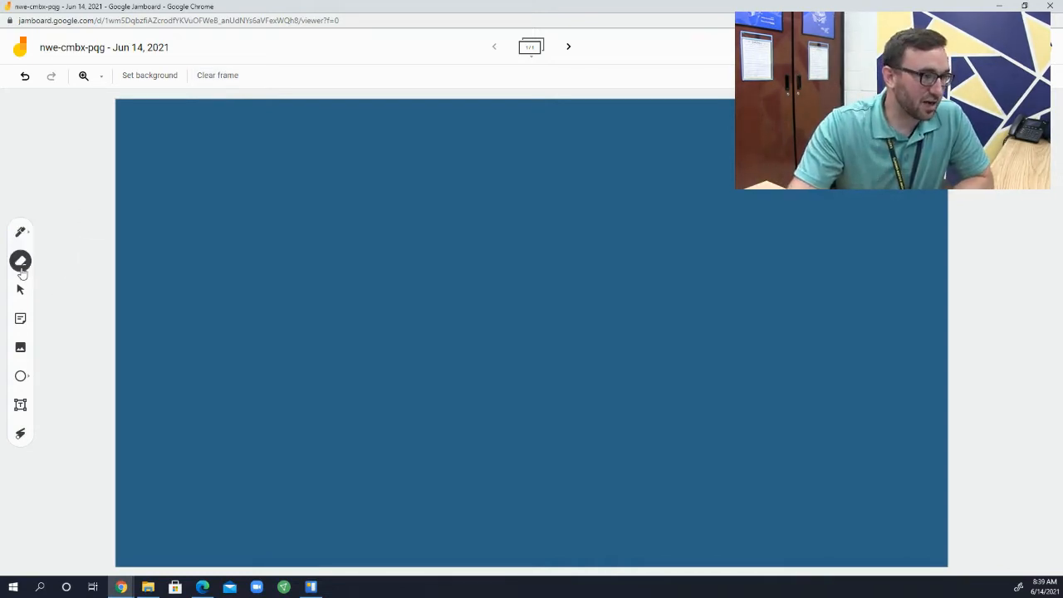
click(22, 236)
click(22, 241)
click(106, 260)
click(78, 284)
mouse_move(443, 274)
mouse_down()
mouse_move(474, 333)
mouse_move(391, 335)
mouse_move(483, 350)
mouse_move(415, 309)
mouse_up()
click(21, 261)
mouse_move(278, 318)
mouse_down()
mouse_move(380, 294)
mouse_move(328, 279)
mouse_move(474, 324)
mouse_move(502, 367)
mouse_up()
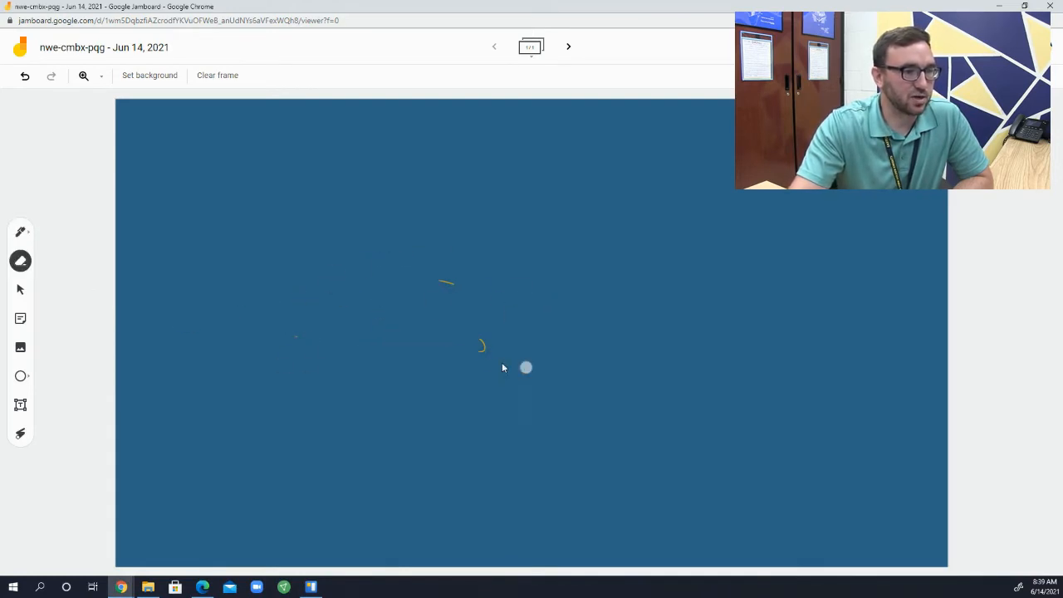
click(229, 80)
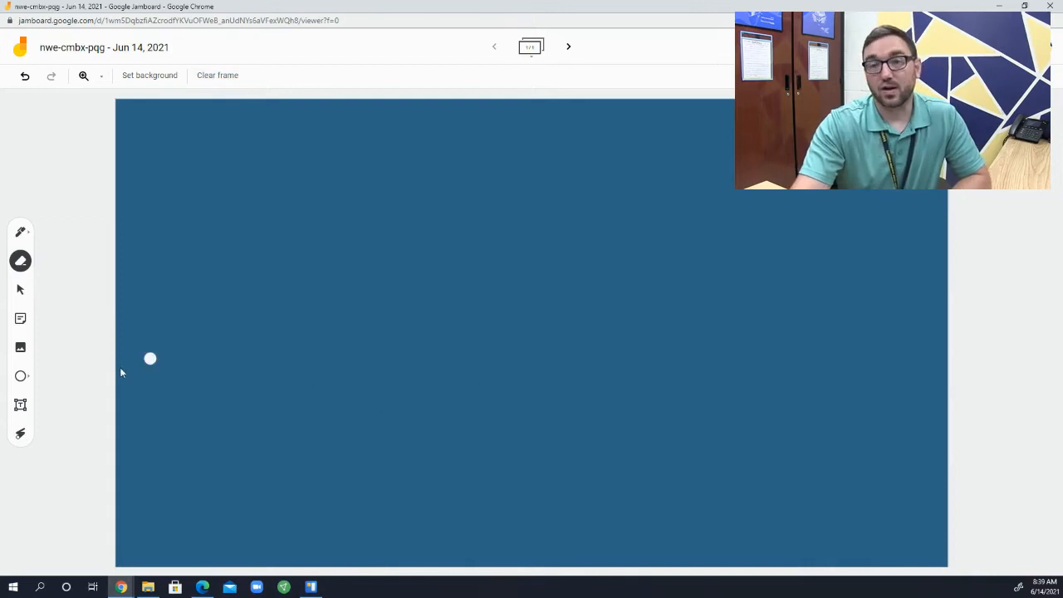
Add a green sticky note reading "This is my idea!" and dismiss the next blank note.
click(20, 289)
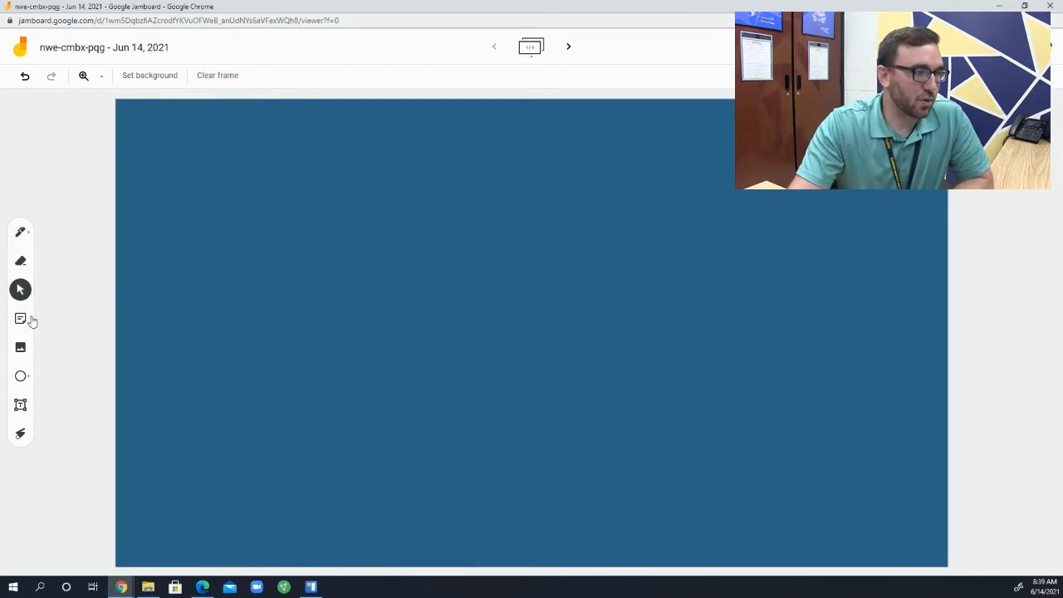
click(22, 319)
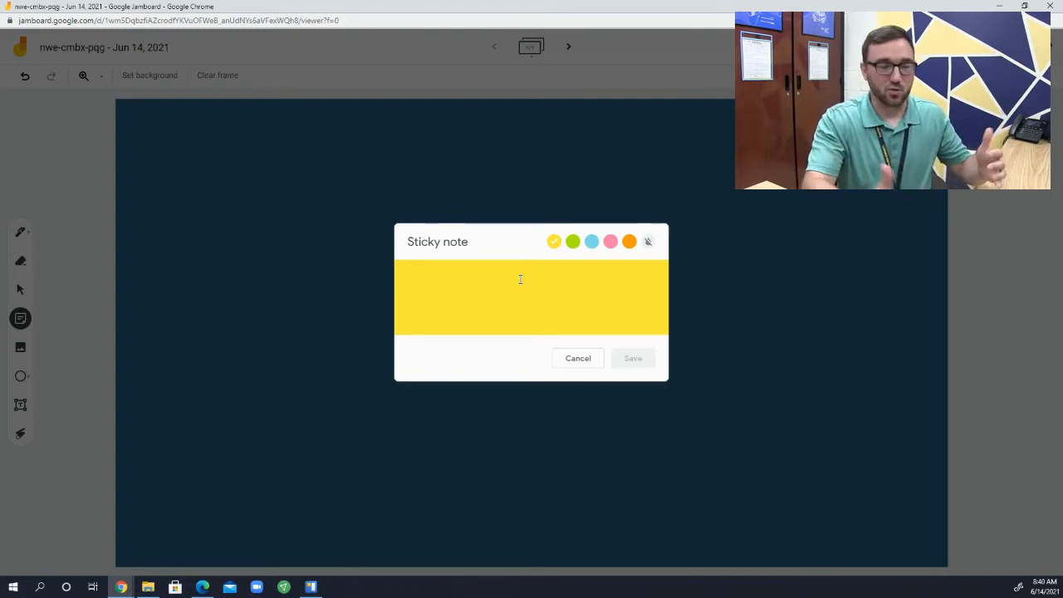
text(This i)
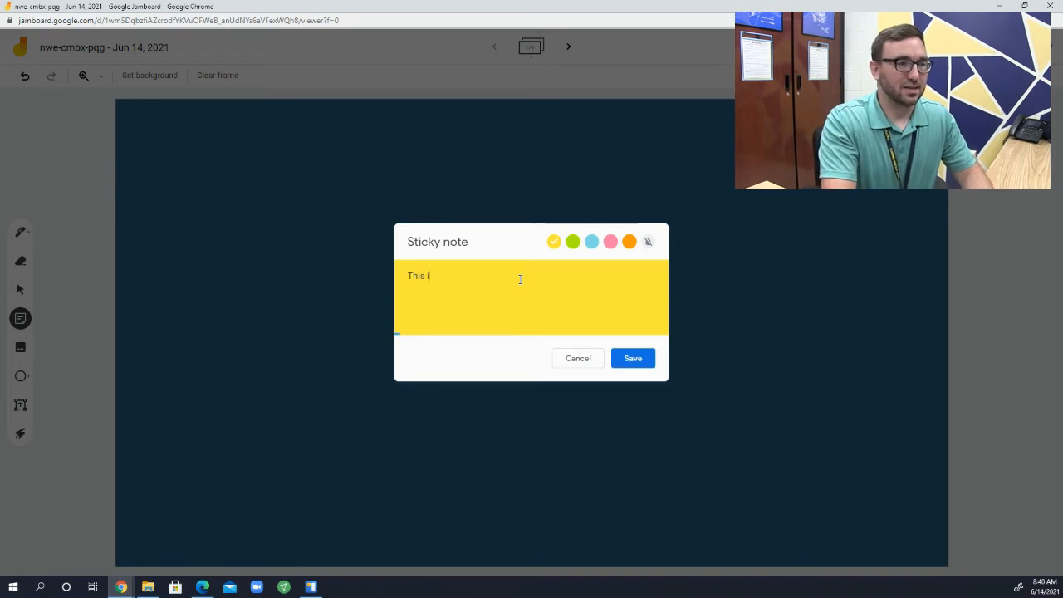
text(s my idea!)
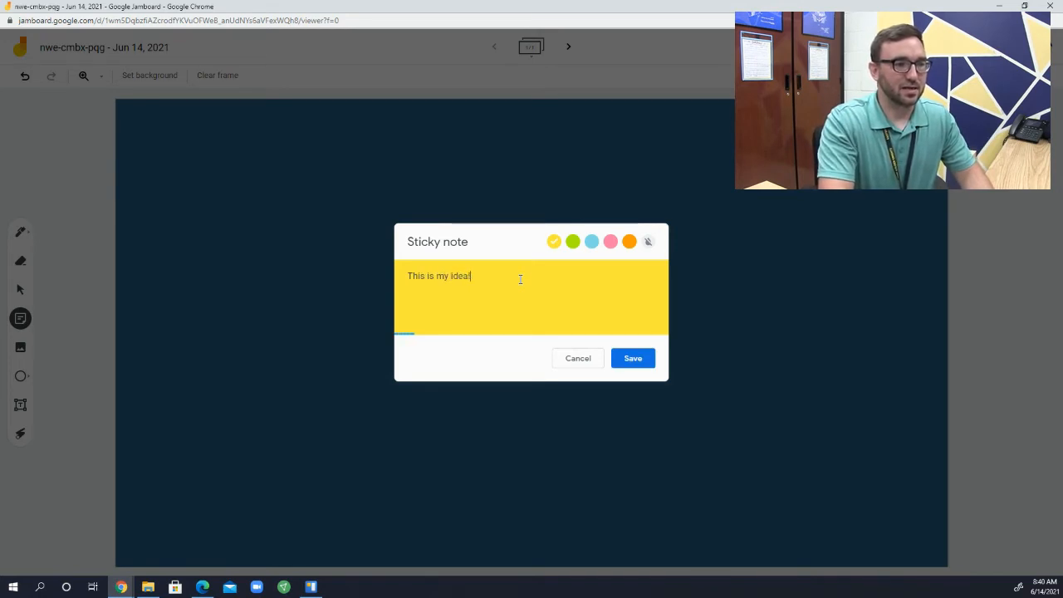
click(573, 241)
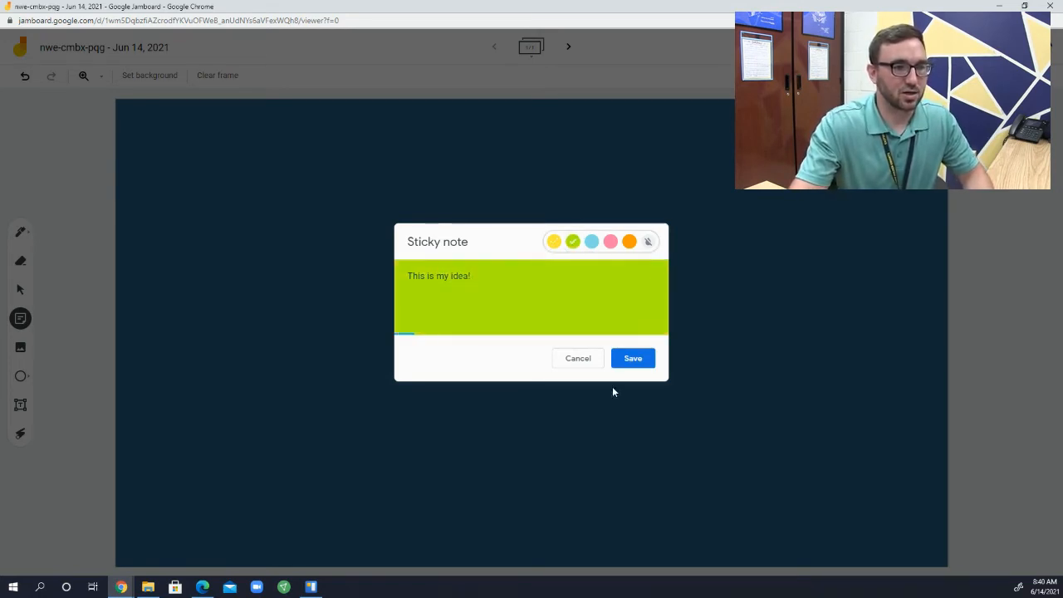
click(633, 358)
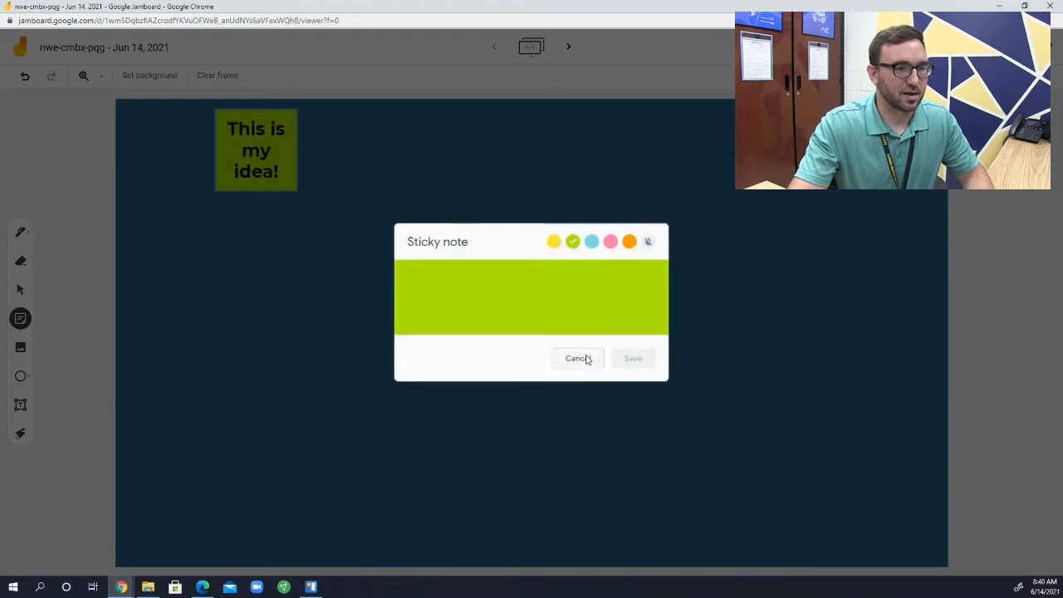
click(586, 359)
Move the sticky note to the frame's upper-left corner, shrink it slightly and tilt it counterclockwise.
drag(289, 168, 239, 175)
click(186, 232)
click(241, 183)
drag(178, 118, 178, 165)
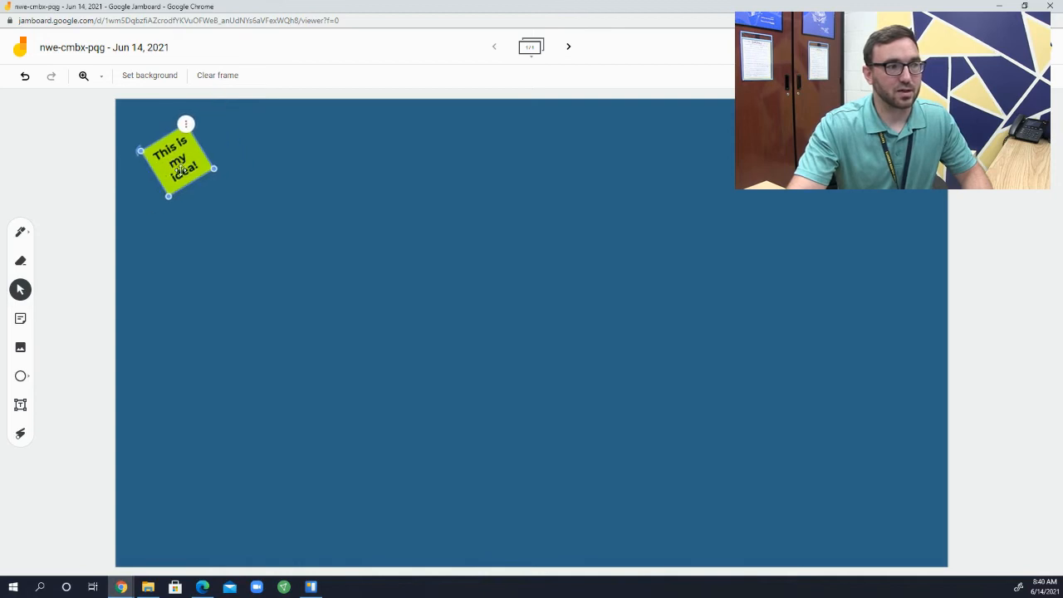
click(302, 250)
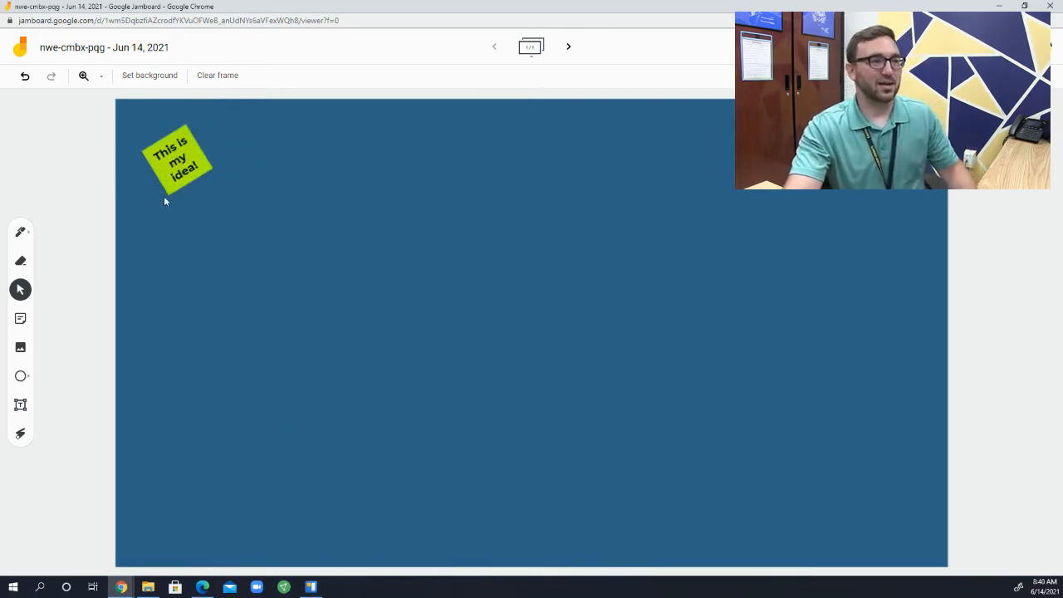
Insert the "EDGE (17)" PNG image from the Downloads folder onto the frame.
click(23, 348)
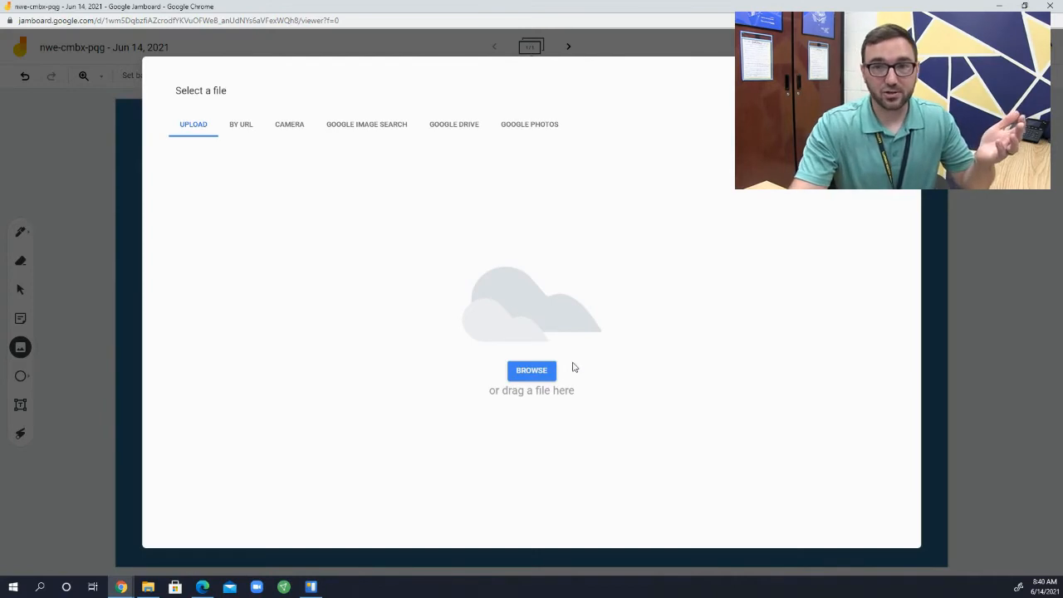
click(540, 372)
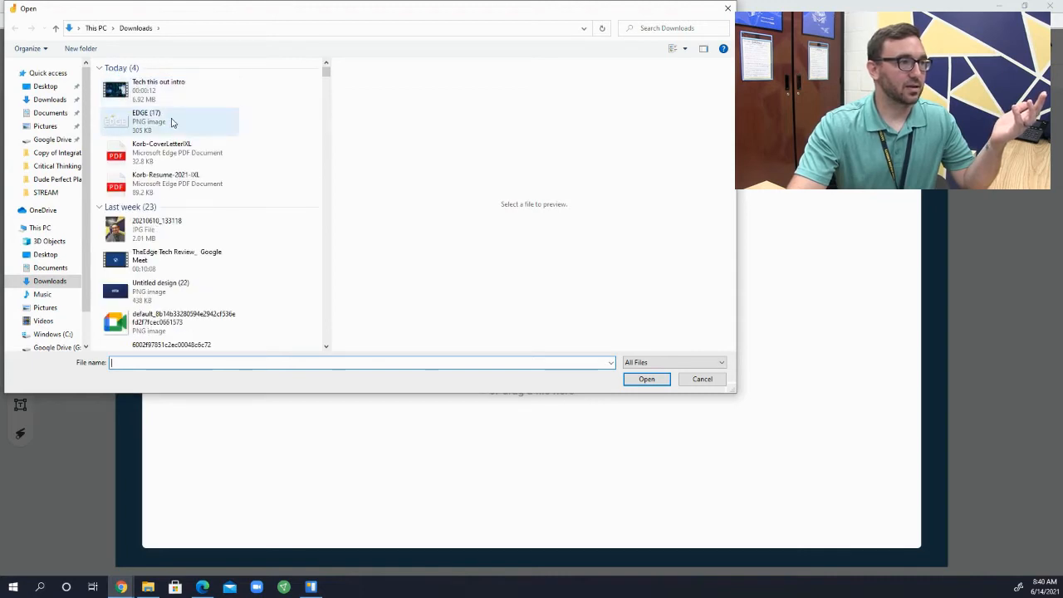
double_click(172, 122)
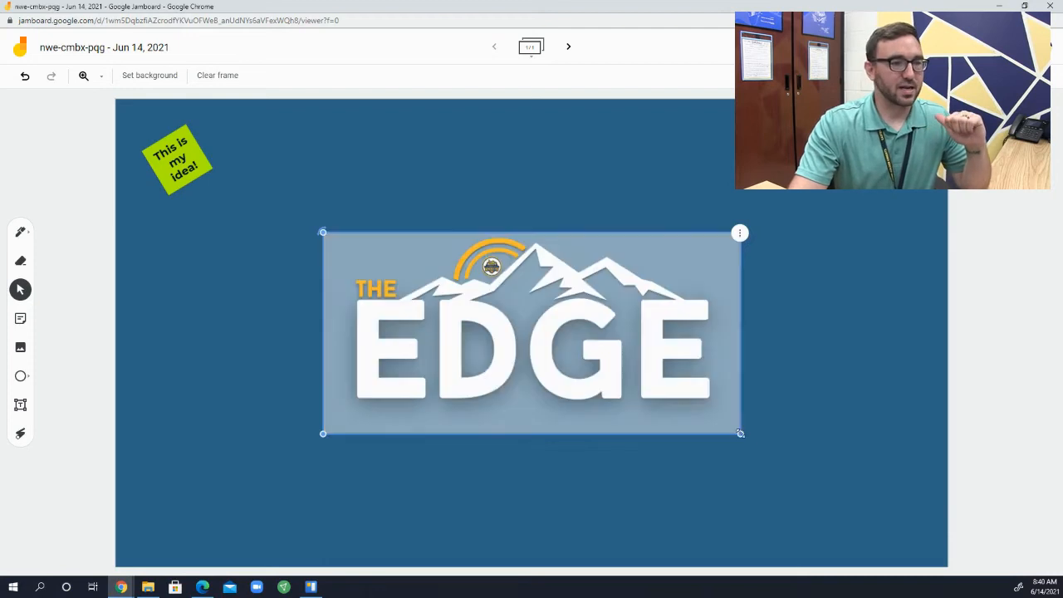
Shrink the EDGE logo to about half size, move it to the frame's upper-right area and tilt it slightly clockwise.
drag(739, 433, 521, 364)
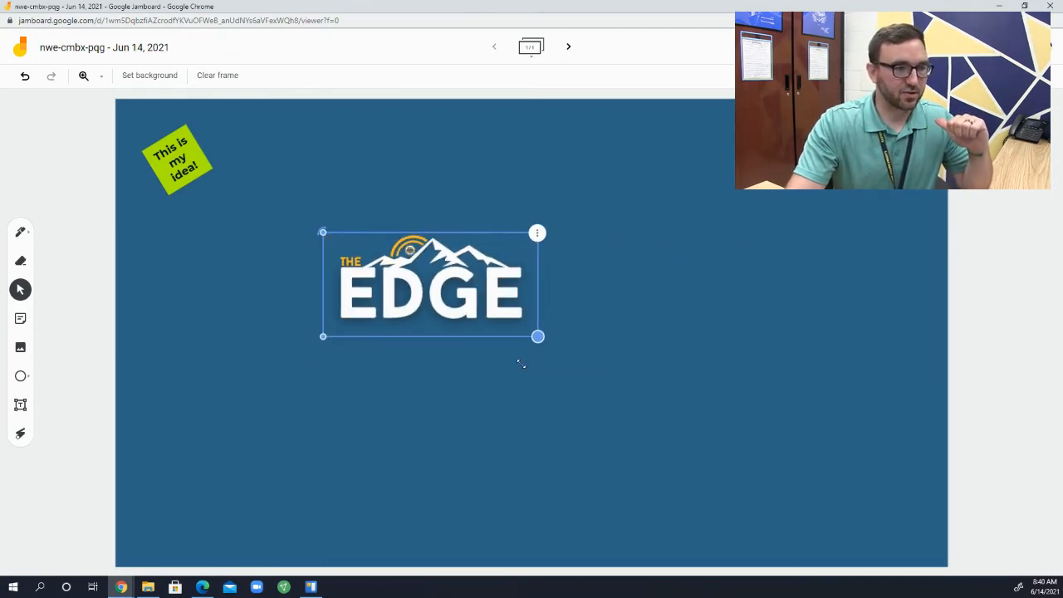
drag(458, 293, 758, 198)
drag(652, 157, 666, 140)
click(607, 245)
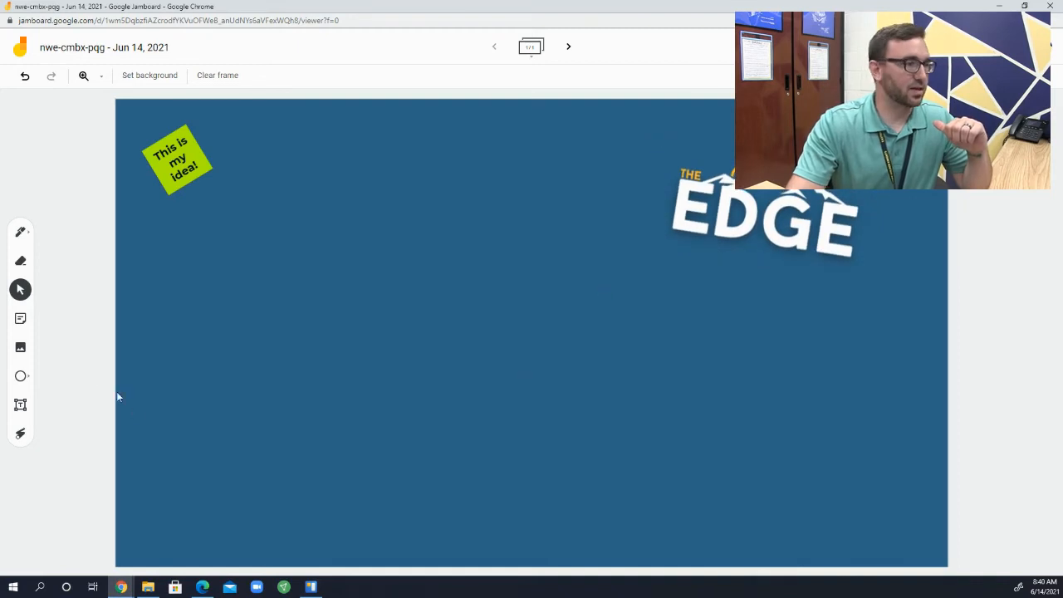
Search Google Images for "eastern york school district", browse the results and look at the Google Drive image source.
click(20, 348)
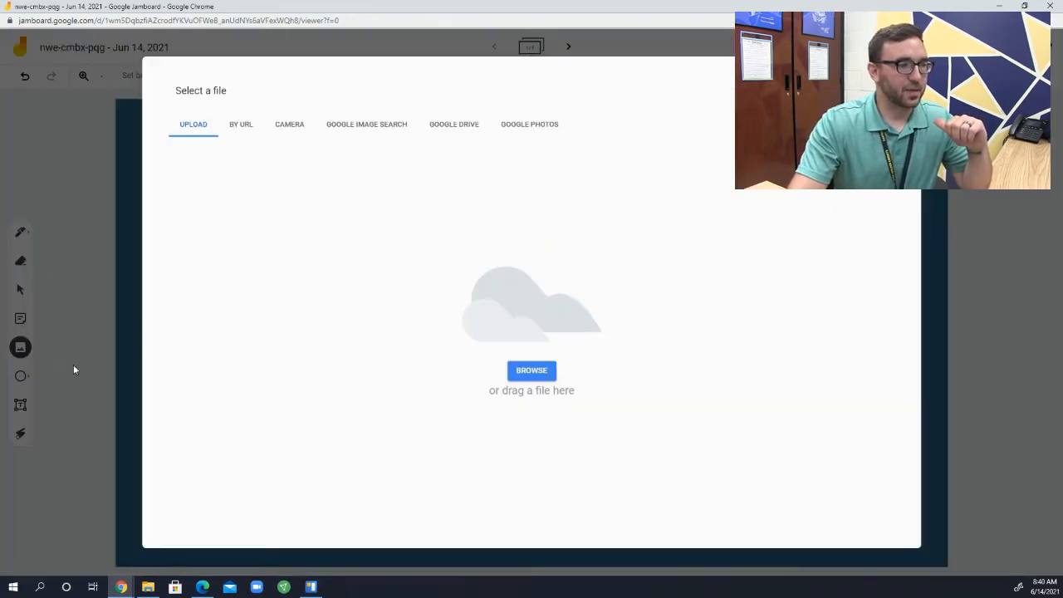
click(352, 134)
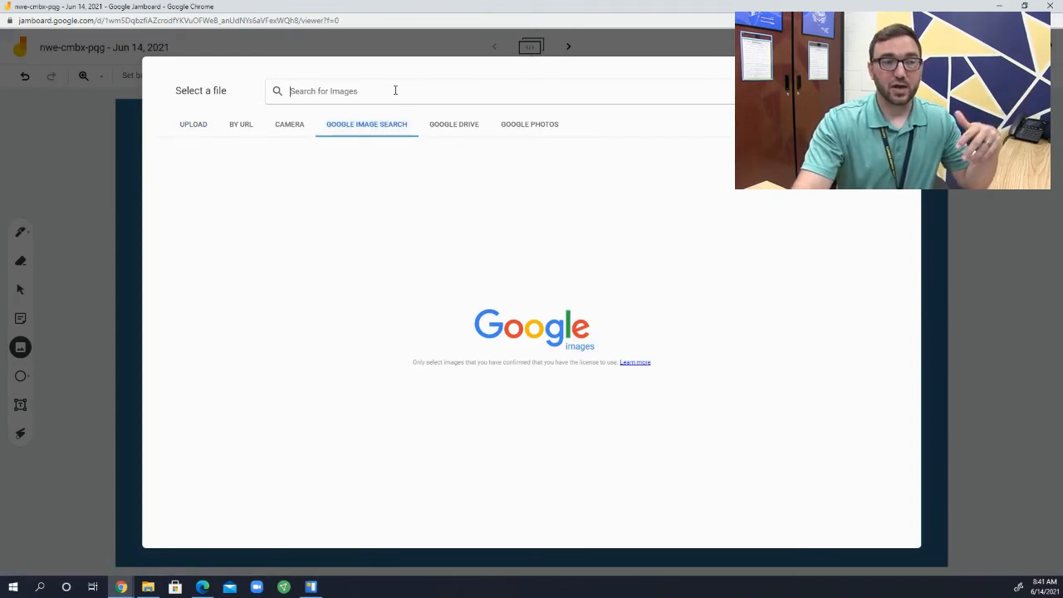
click(396, 89)
text(easte)
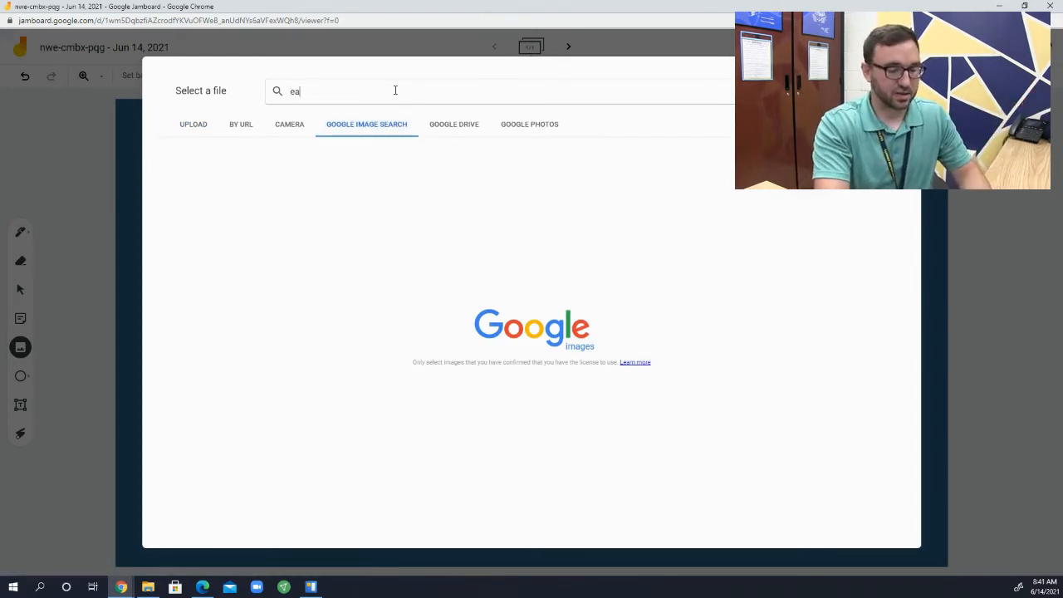
text(rn york school district)
key(Return)
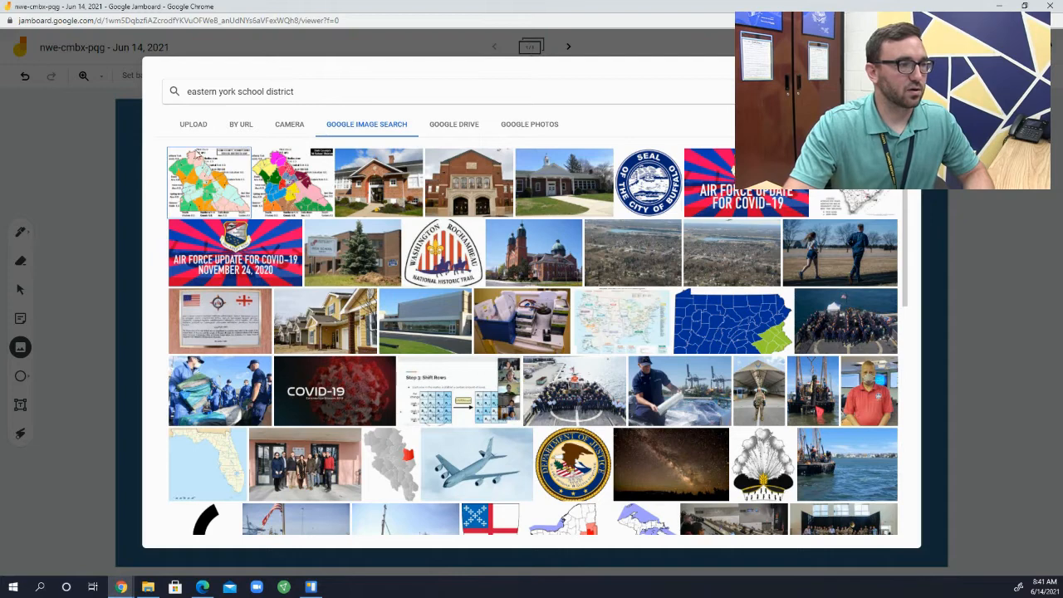
scroll(735, 204, down, 2)
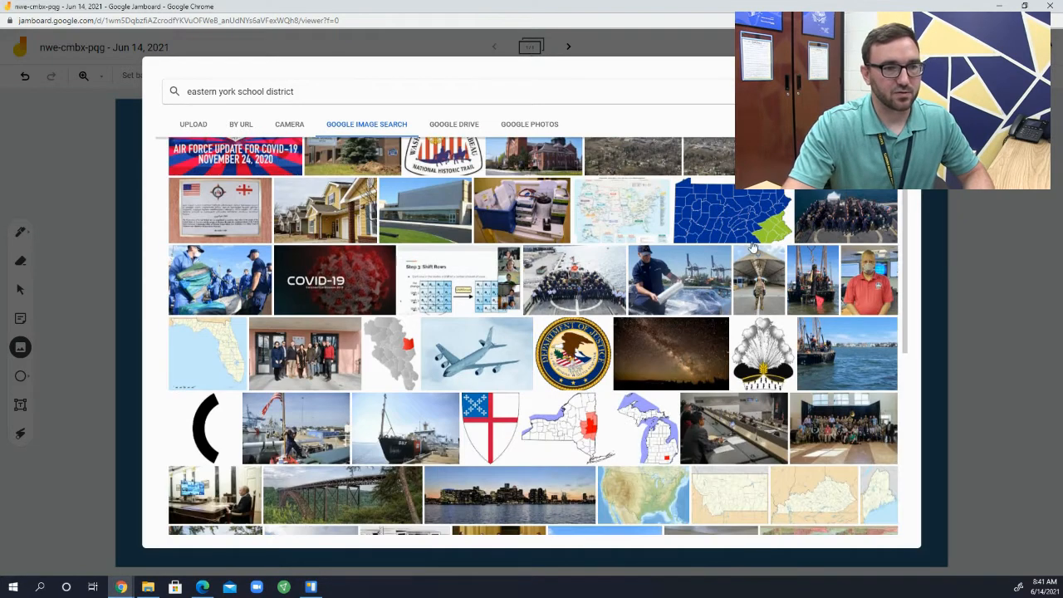
scroll(485, 238, up, 2)
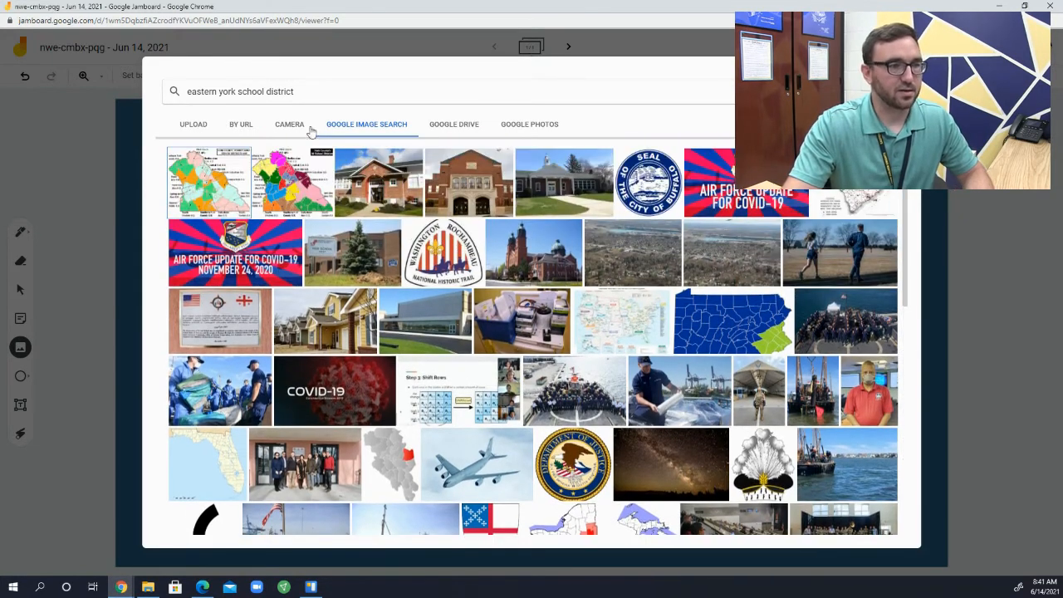
click(465, 131)
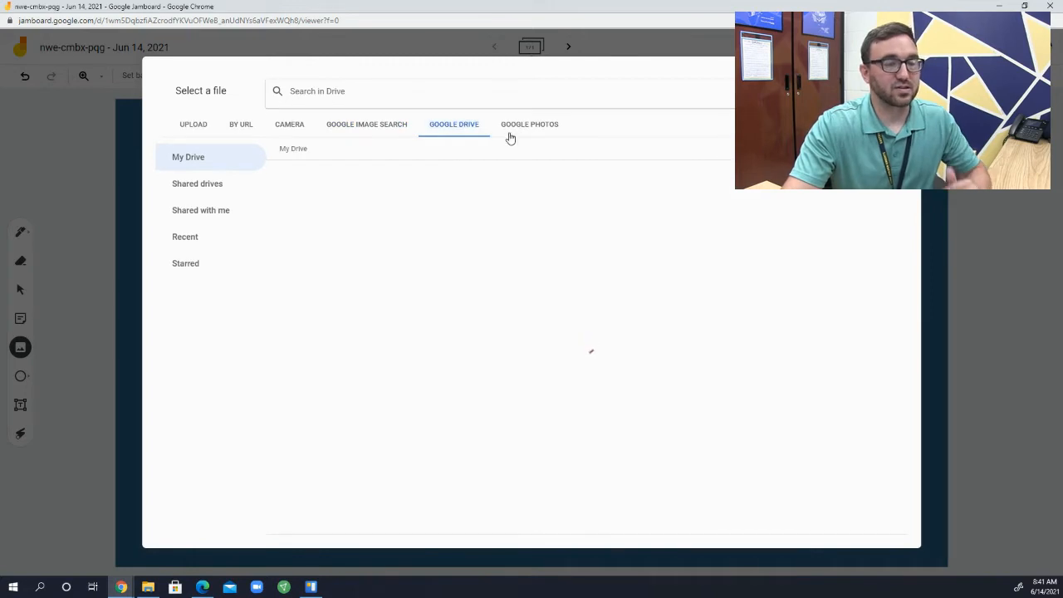
click(392, 130)
Allow camera access, take a webcam photo and insert it onto the frame.
click(277, 128)
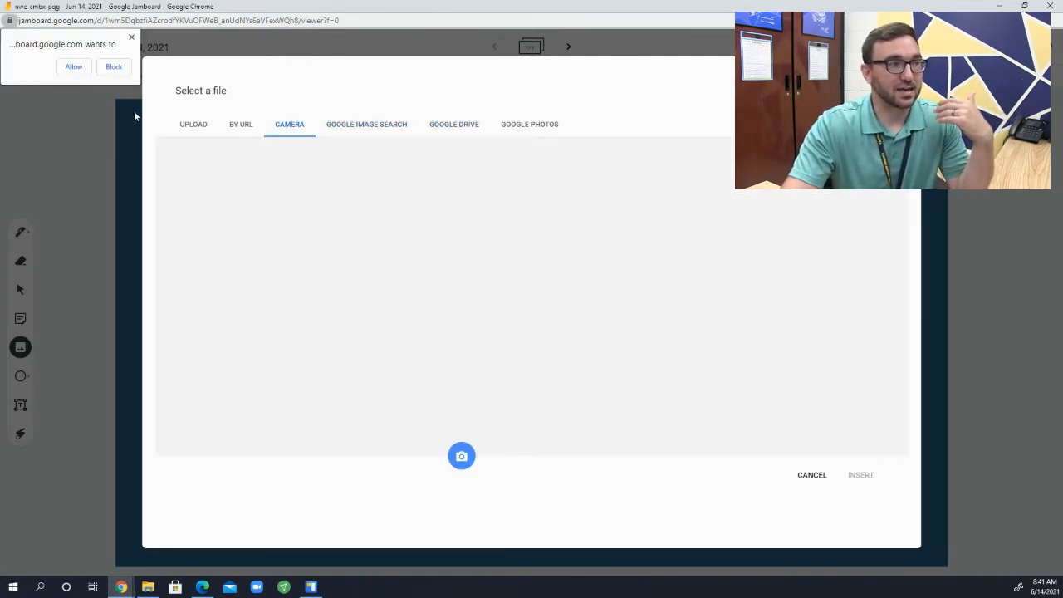
click(73, 66)
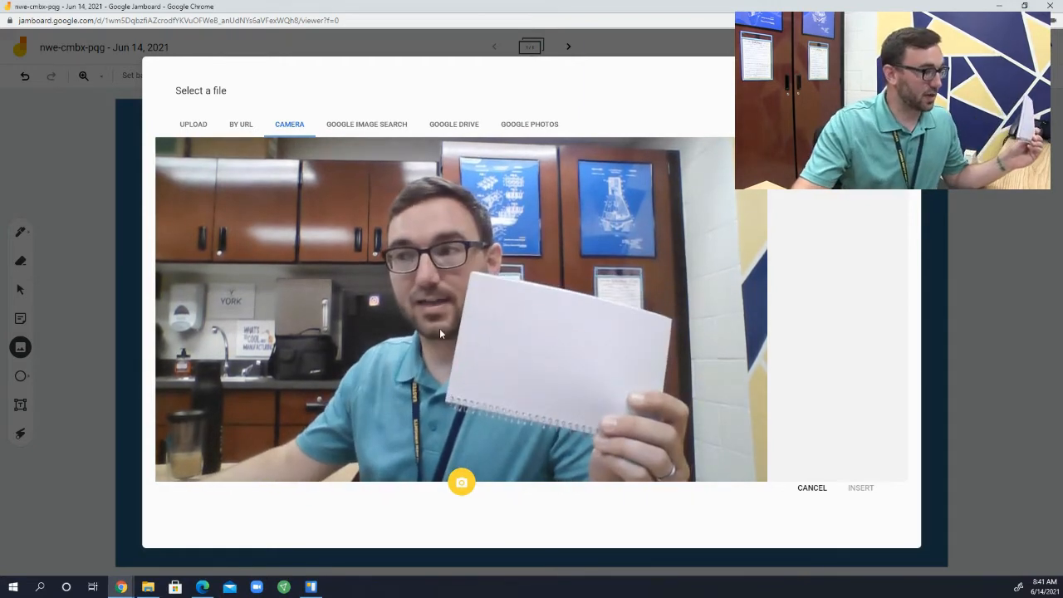
click(462, 484)
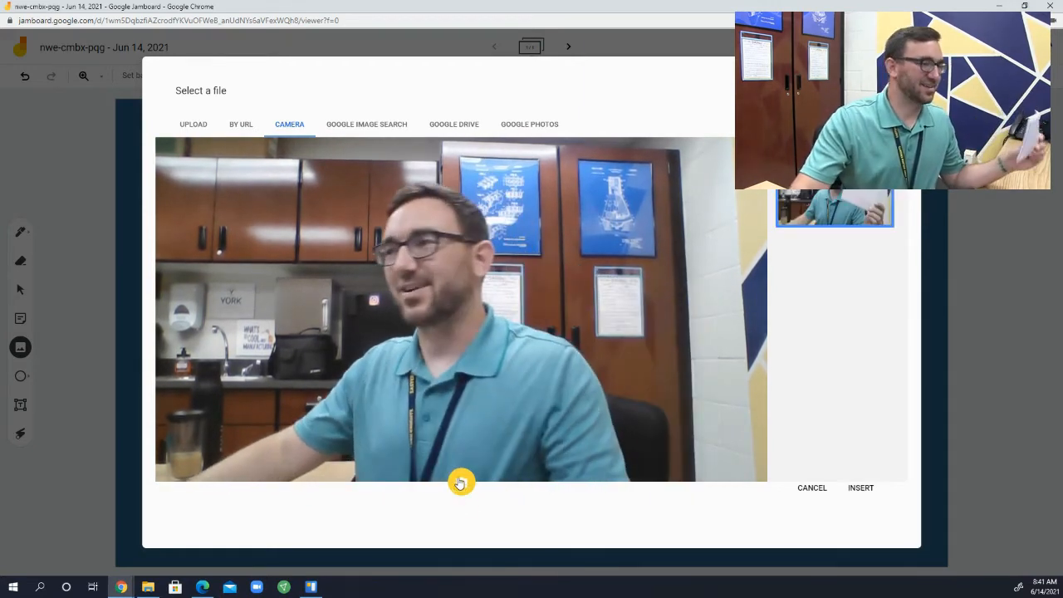
click(859, 491)
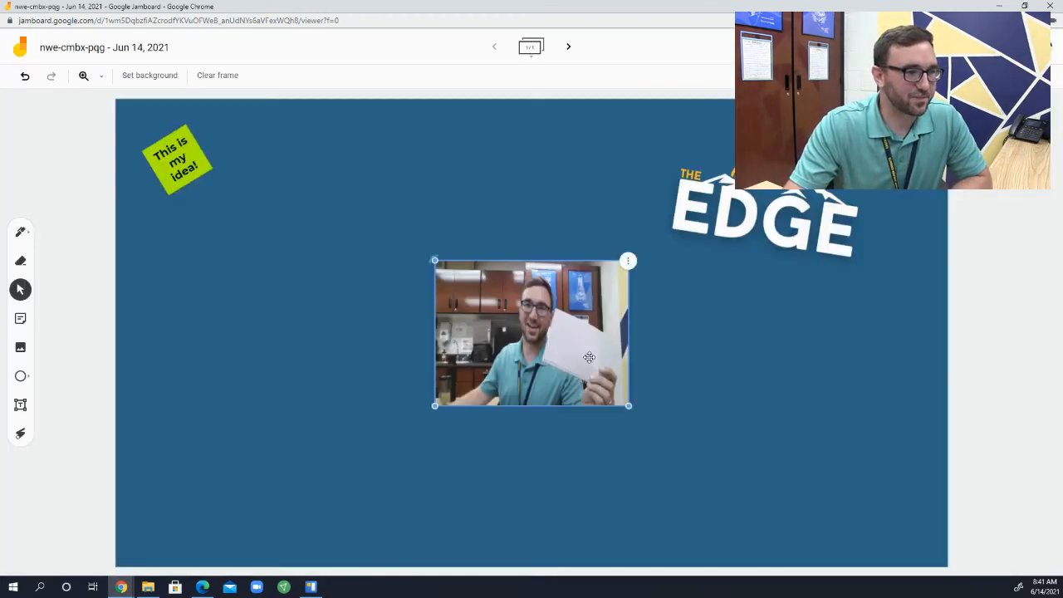
Shrink the webcam photo and place it near the frame's right side, below the EDGE logo.
drag(492, 274, 416, 212)
drag(462, 262, 385, 208)
drag(322, 179, 799, 387)
click(308, 415)
Draw a wide rectangle left of the frame's center using the square shape.
click(21, 376)
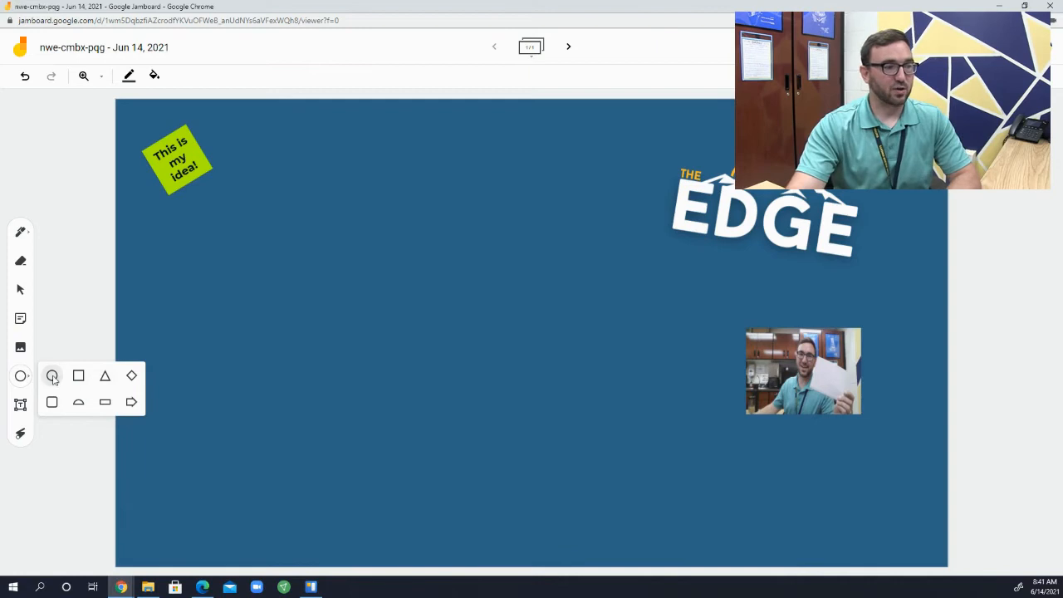
click(78, 375)
drag(280, 310, 479, 427)
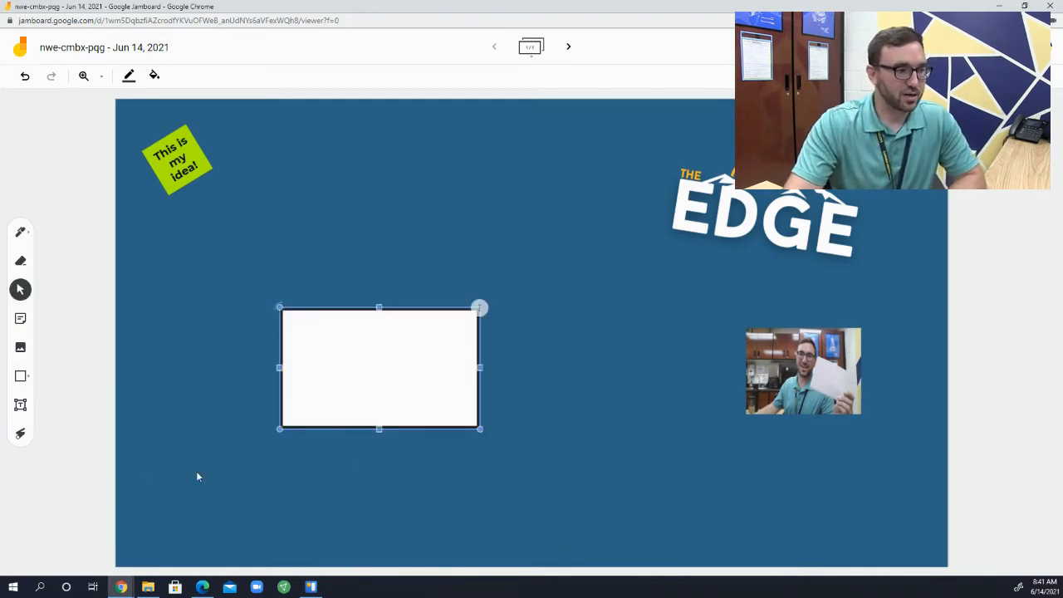
Duplicate the rectangle and move the copy above the original, near the frame's upper edge.
click(294, 359)
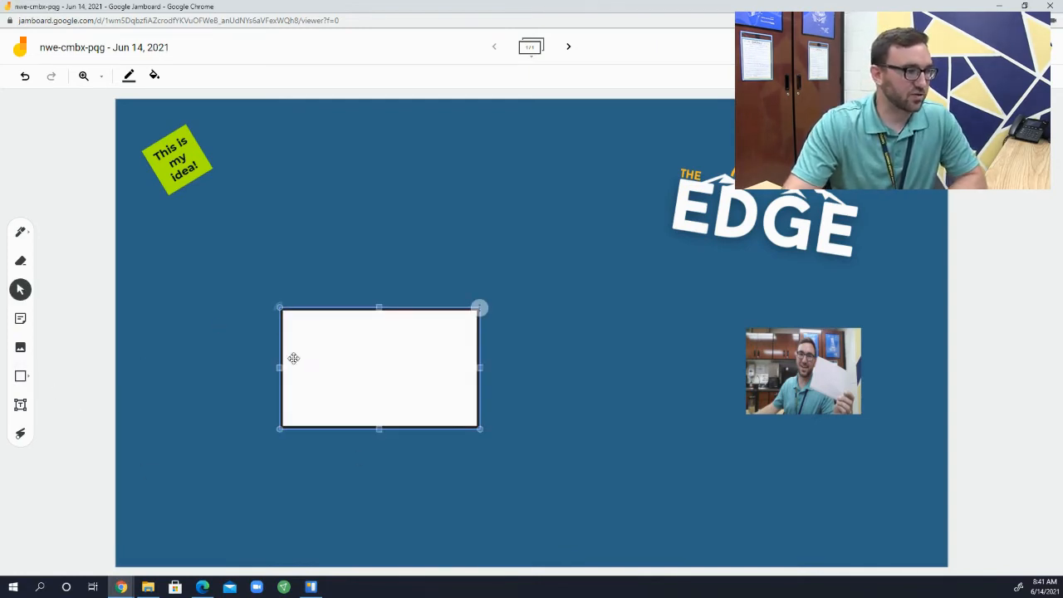
click(481, 309)
click(520, 317)
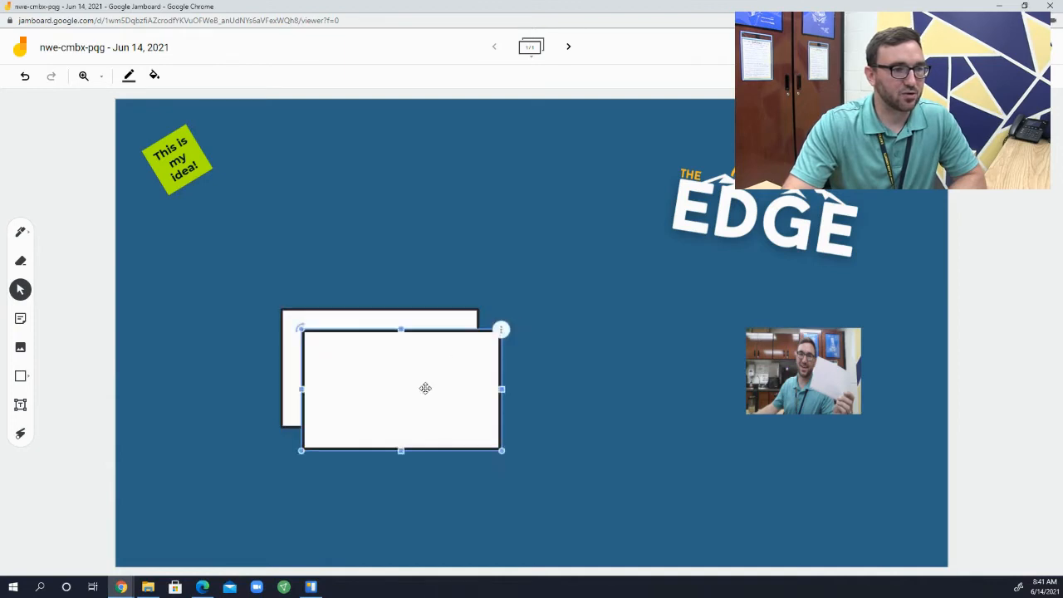
drag(425, 388, 472, 197)
Open the fill color choices for the upper rectangle.
click(155, 76)
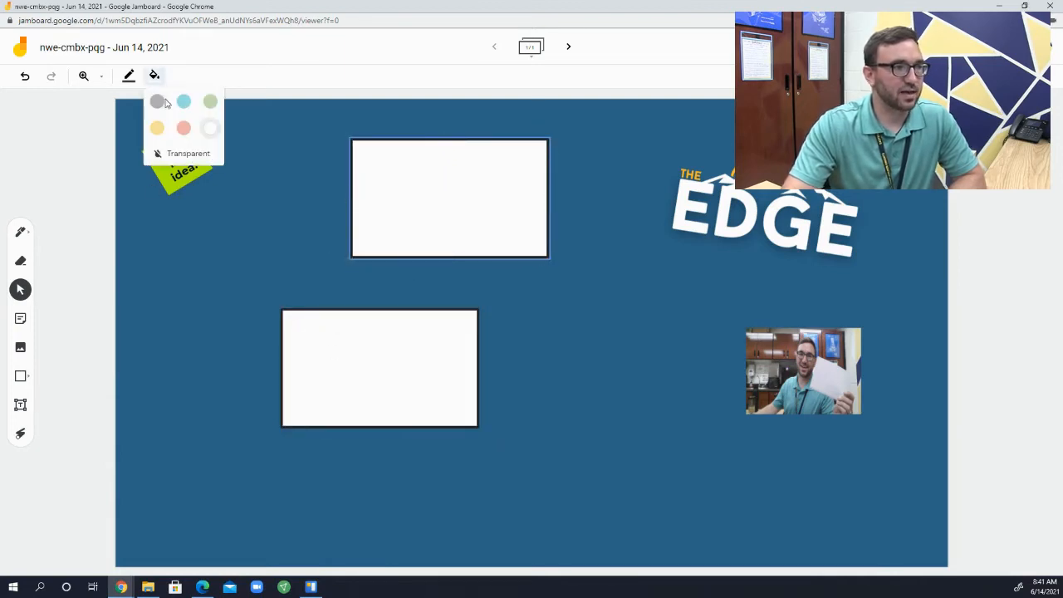